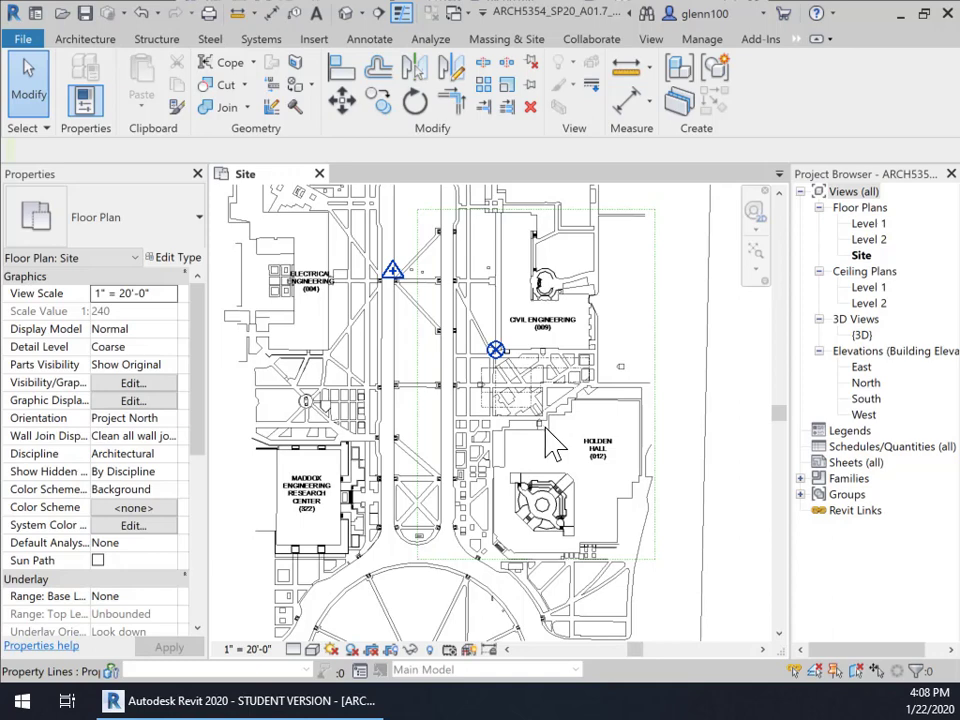
Examine the overlapping property lines between Civil Engineering and Holden Hall, selecting the alternative site outlines to check their areas.
{"action": "scroll", "coordinate": [548, 452], "scroll_direction": "up", "scroll_amount": 3}
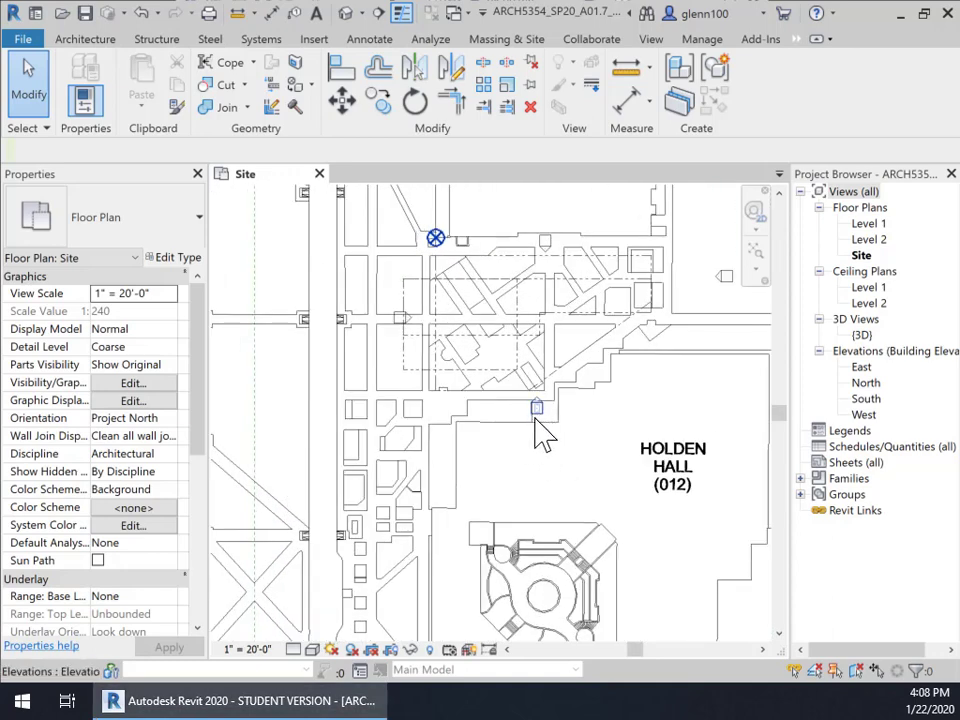
{"action": "scroll", "coordinate": [528, 412], "scroll_direction": "down", "scroll_amount": 1}
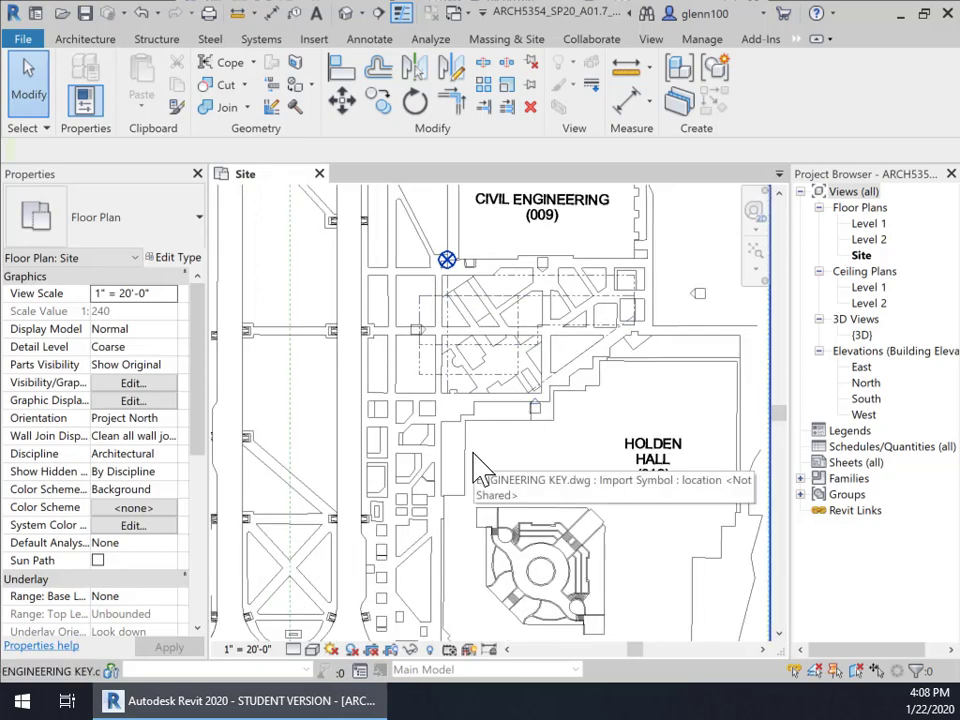
{"action": "scroll", "coordinate": [478, 470], "scroll_direction": "down", "scroll_amount": 2}
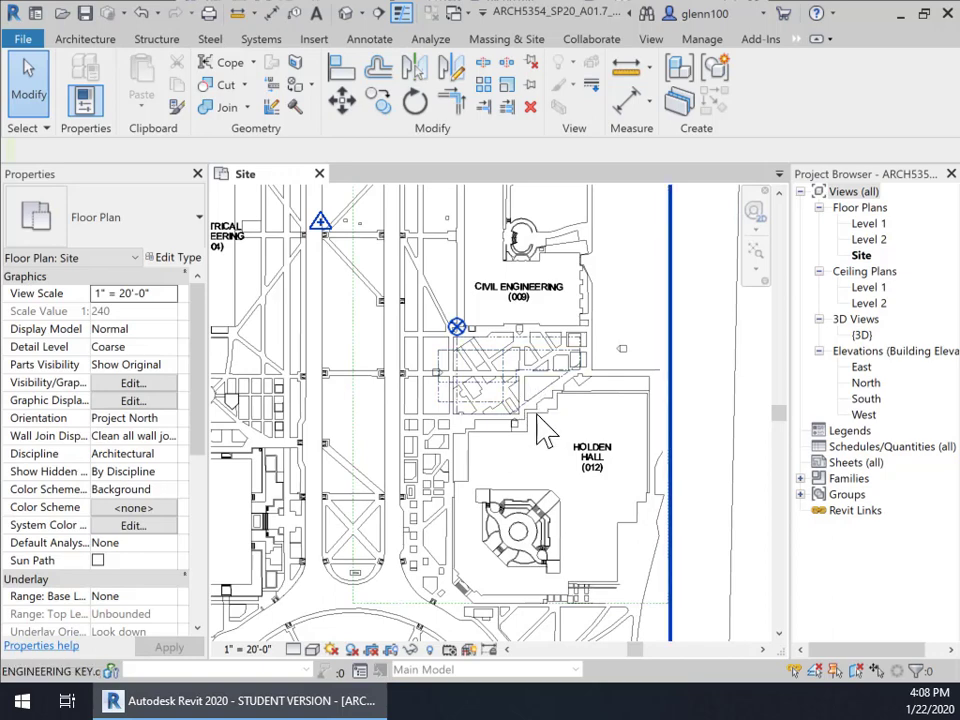
{"action": "scroll", "coordinate": [547, 430], "scroll_direction": "up", "scroll_amount": 2}
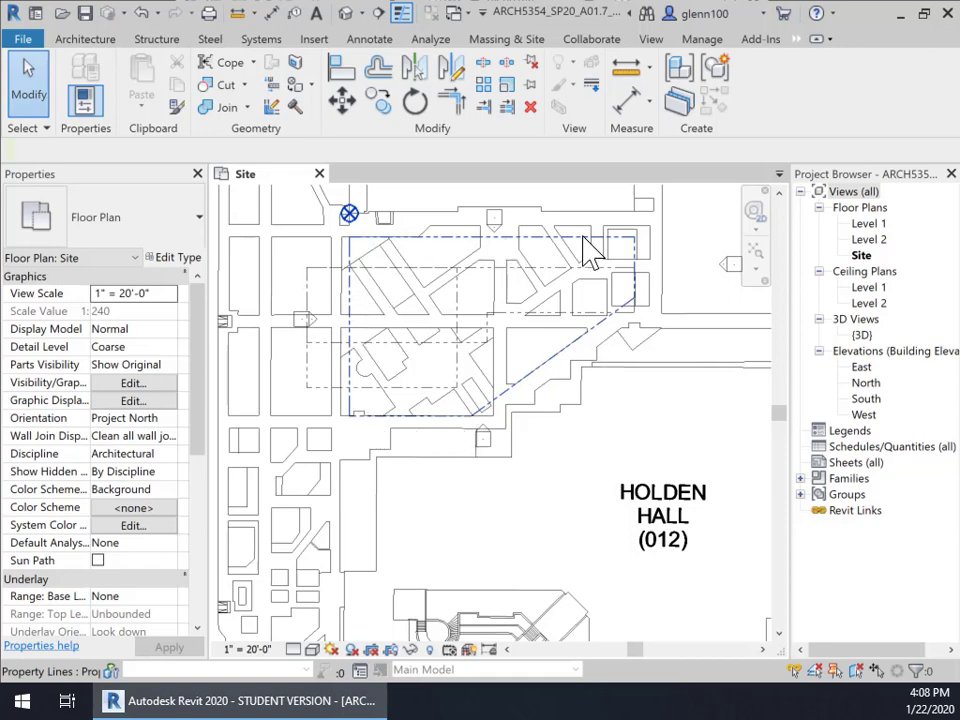
{"action": "left_click", "coordinate": [512, 319]}
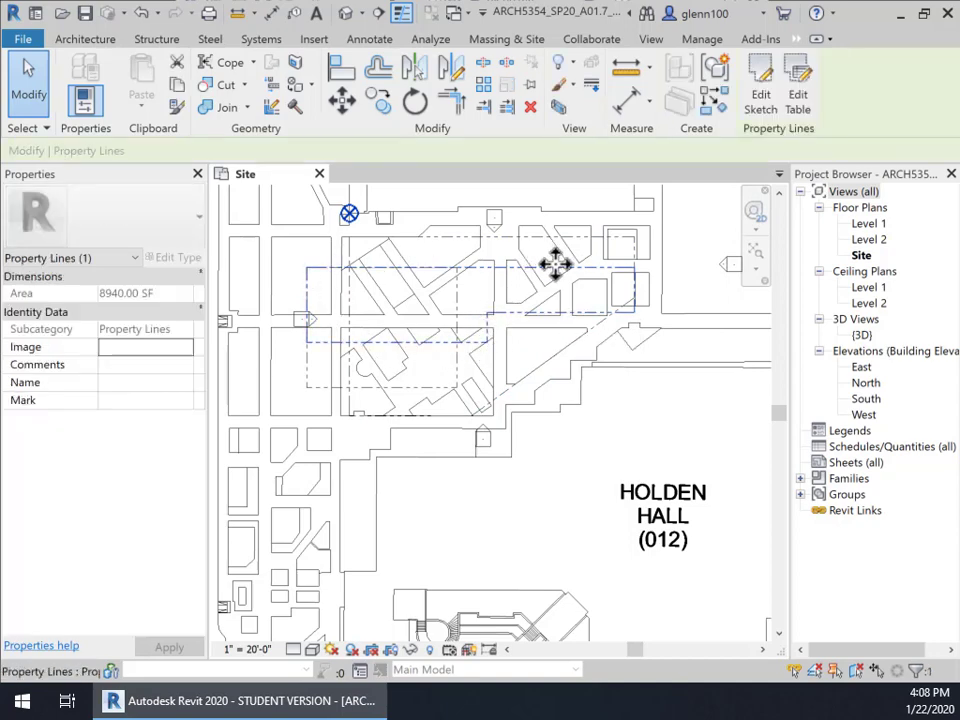
{"action": "left_click_drag", "start_coordinate": [633, 289], "coordinate": [463, 330]}
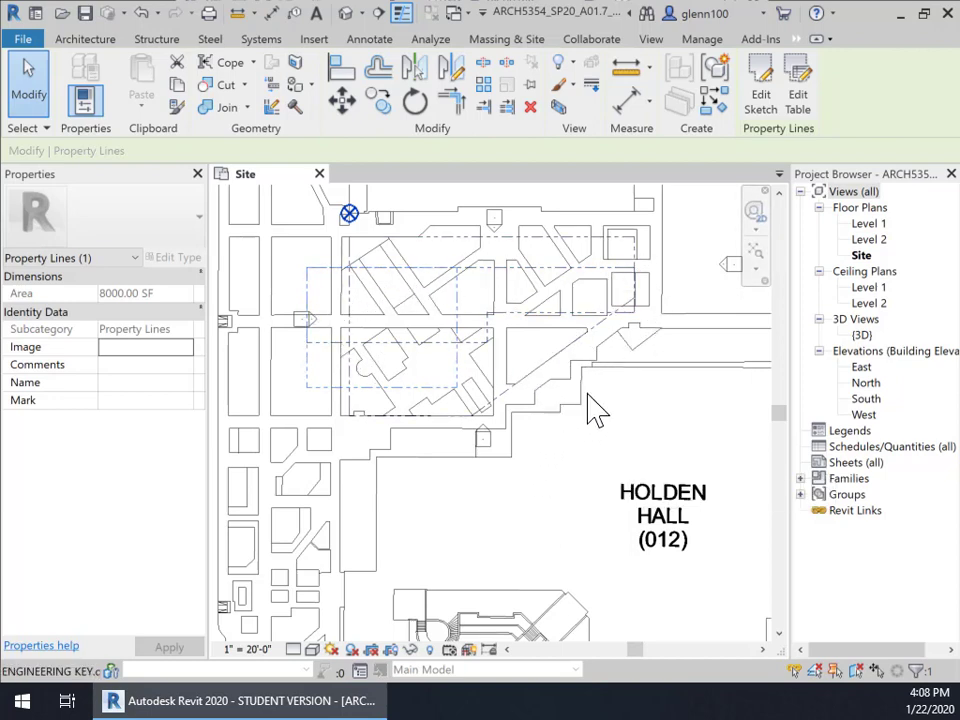
{"action": "left_click", "coordinate": [608, 340]}
{"action": "left_click", "coordinate": [604, 326]}
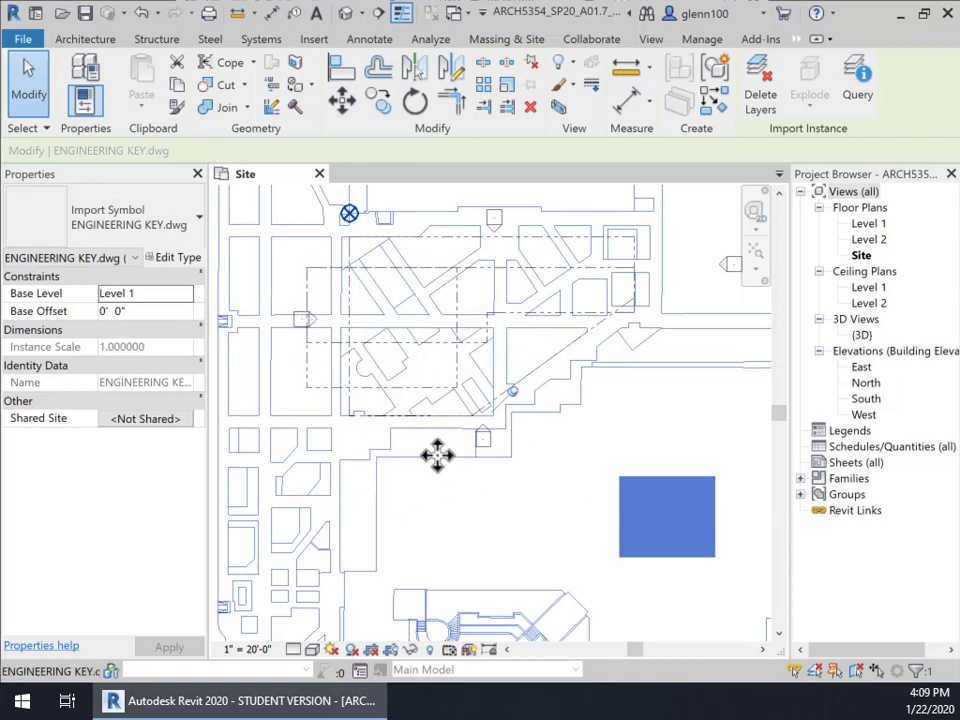
{"action": "left_click", "coordinate": [455, 408]}
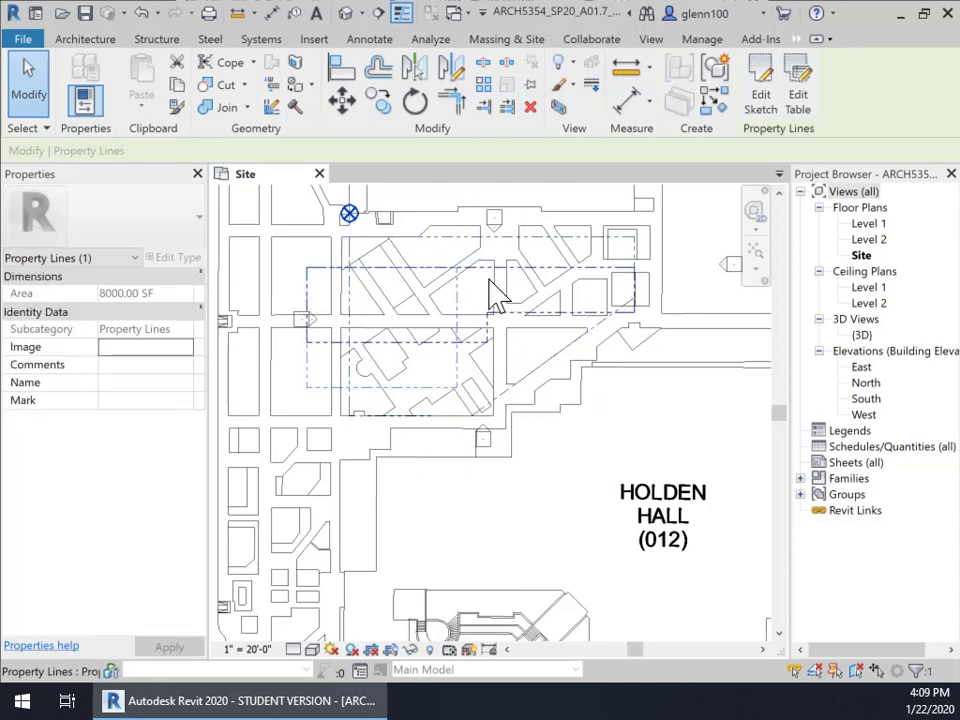
Inspect the dashed boundary rectangle around the site and how its north line meets the walkway south of Engineering Tech Labs.
{"action": "scroll", "coordinate": [431, 453], "scroll_direction": "down", "scroll_amount": 4}
{"action": "middle_click_drag", "start_coordinate": [433, 457], "coordinate": [515, 477]}
{"action": "scroll", "coordinate": [536, 421], "scroll_direction": "down", "scroll_amount": 3}
{"action": "scroll", "coordinate": [537, 437], "scroll_direction": "down", "scroll_amount": 1}
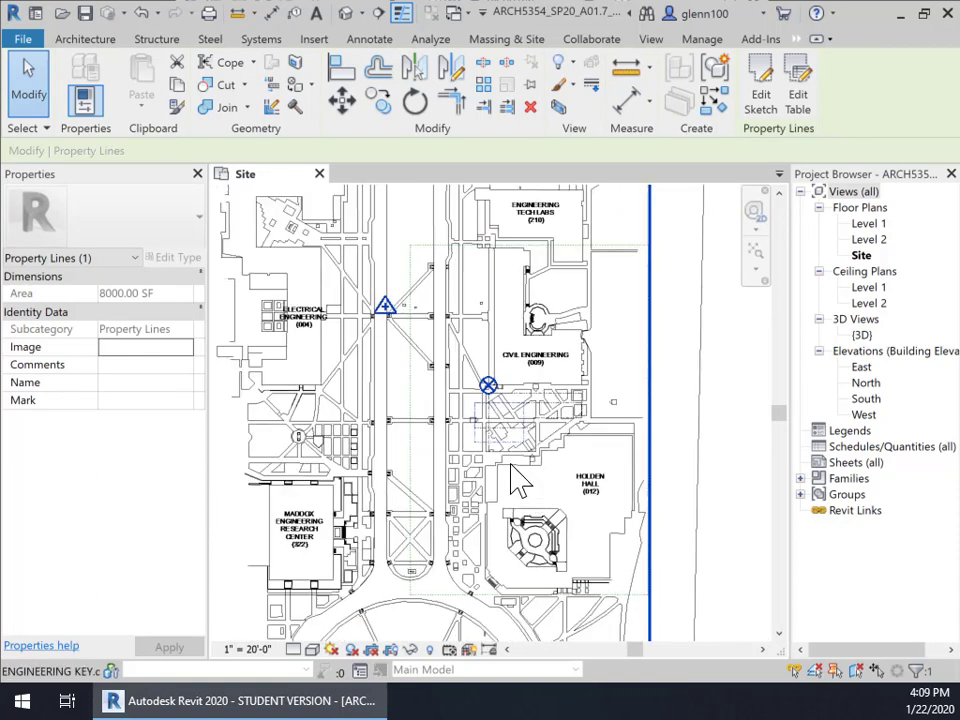
{"action": "left_click", "coordinate": [419, 245]}
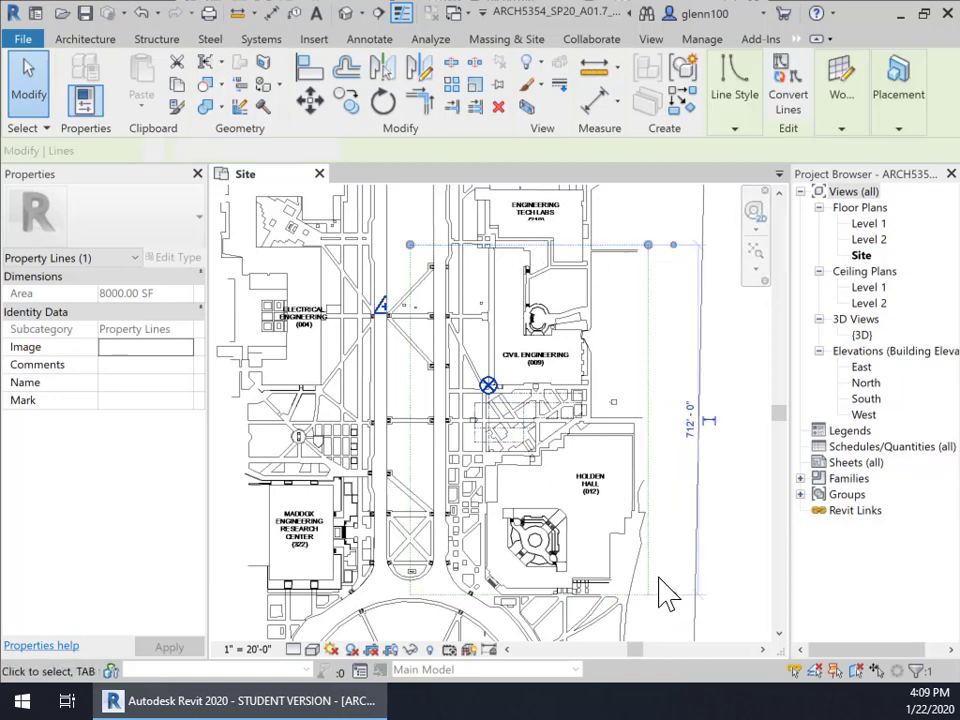
{"action": "left_click", "coordinate": [637, 594]}
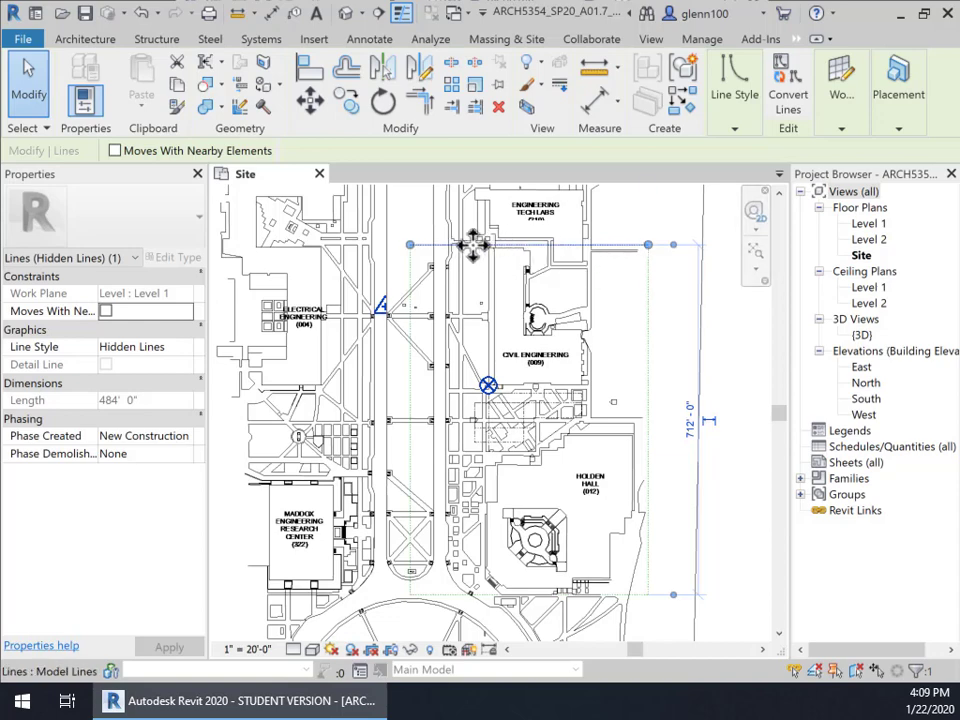
{"action": "scroll", "coordinate": [476, 268], "scroll_direction": "up", "scroll_amount": 5}
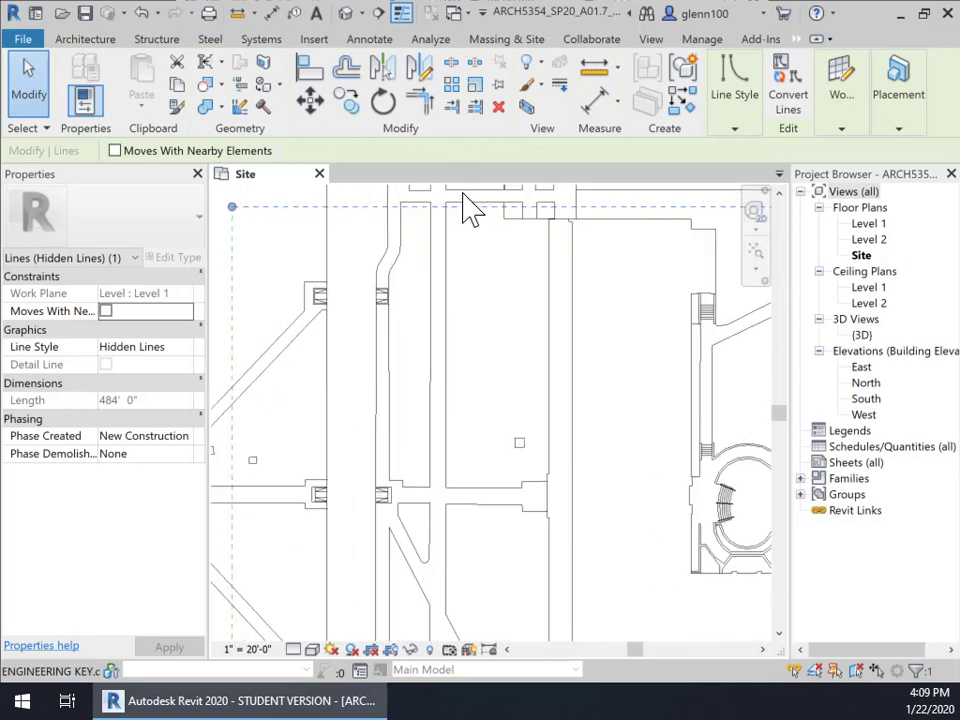
{"action": "middle_click_drag", "start_coordinate": [476, 243], "coordinate": [446, 424]}
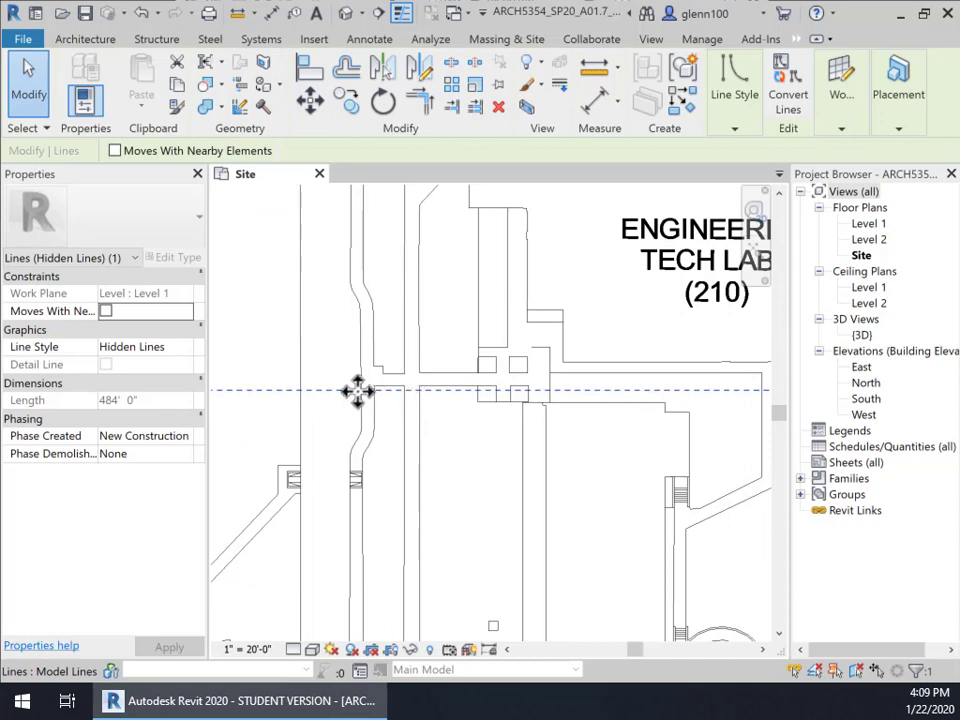
{"action": "left_click_drag", "start_coordinate": [332, 373], "coordinate": [396, 375]}
{"action": "scroll", "coordinate": [497, 422], "scroll_direction": "up", "scroll_amount": 5}
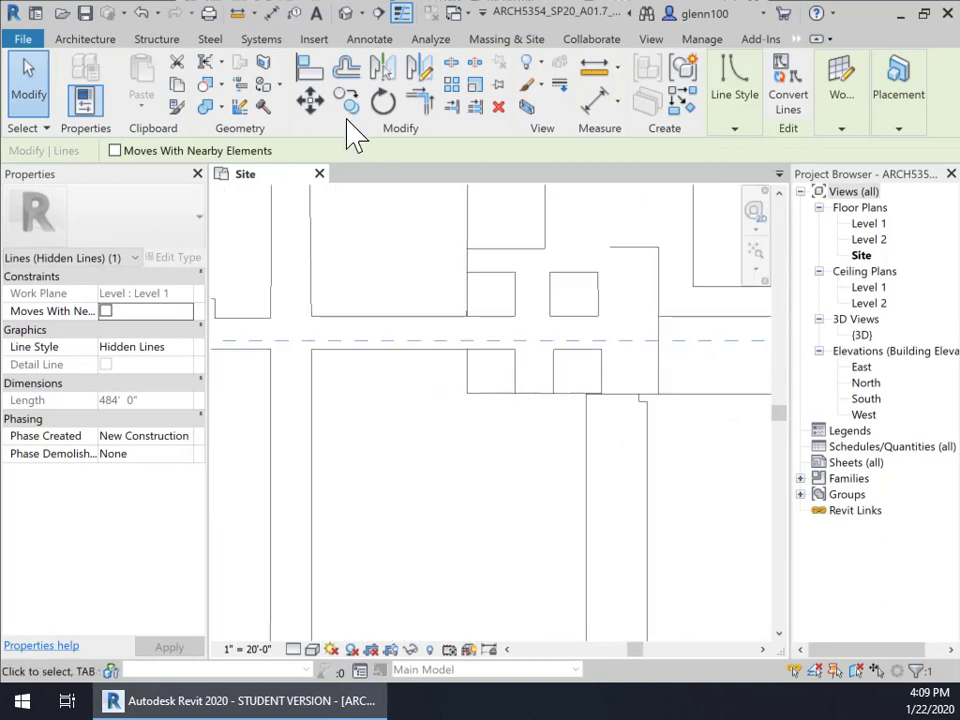
{"action": "left_click", "coordinate": [316, 70]}
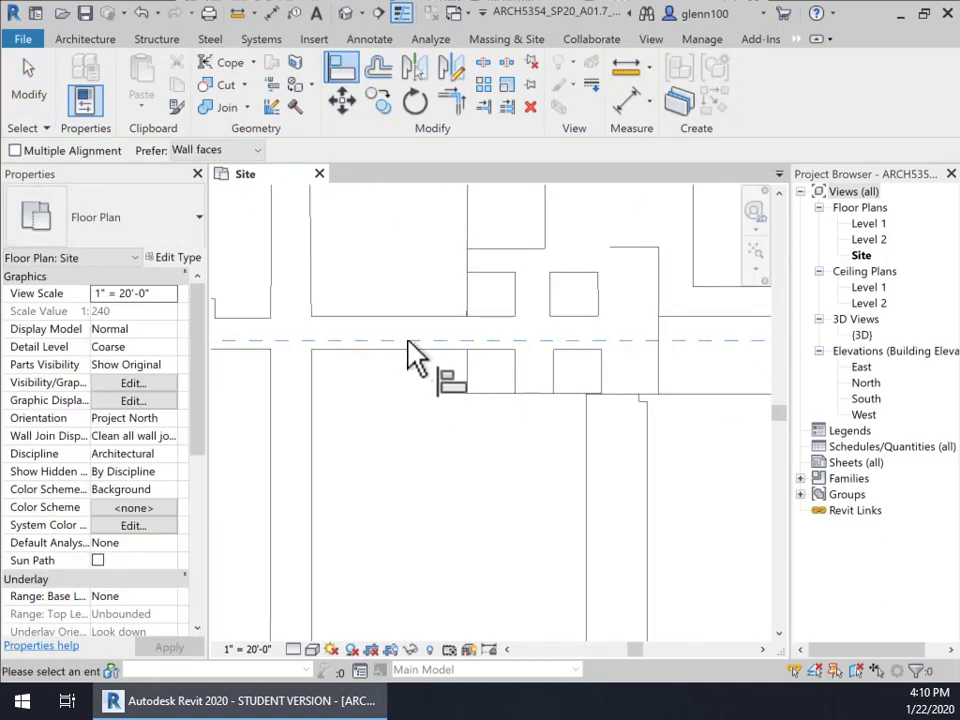
{"action": "left_click", "coordinate": [408, 341]}
{"action": "key", "text": "Escape"}
{"action": "key", "text": "Escape"}
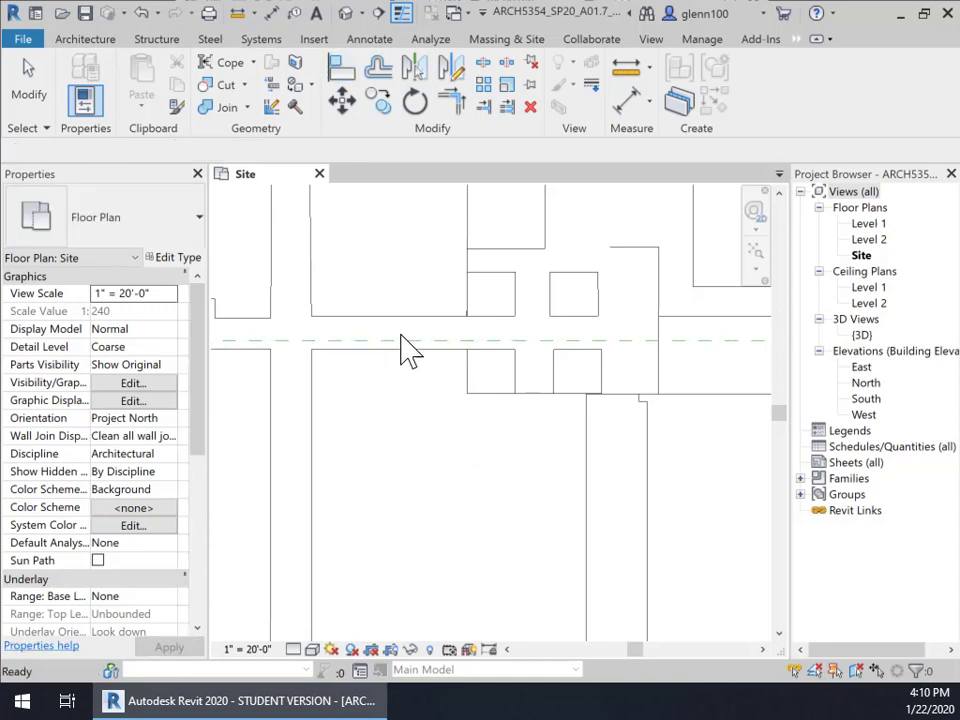
Align the north dashed boundary line with the southern edge of the walkway below Engineering Tech Labs.
{"action": "left_click", "coordinate": [345, 70]}
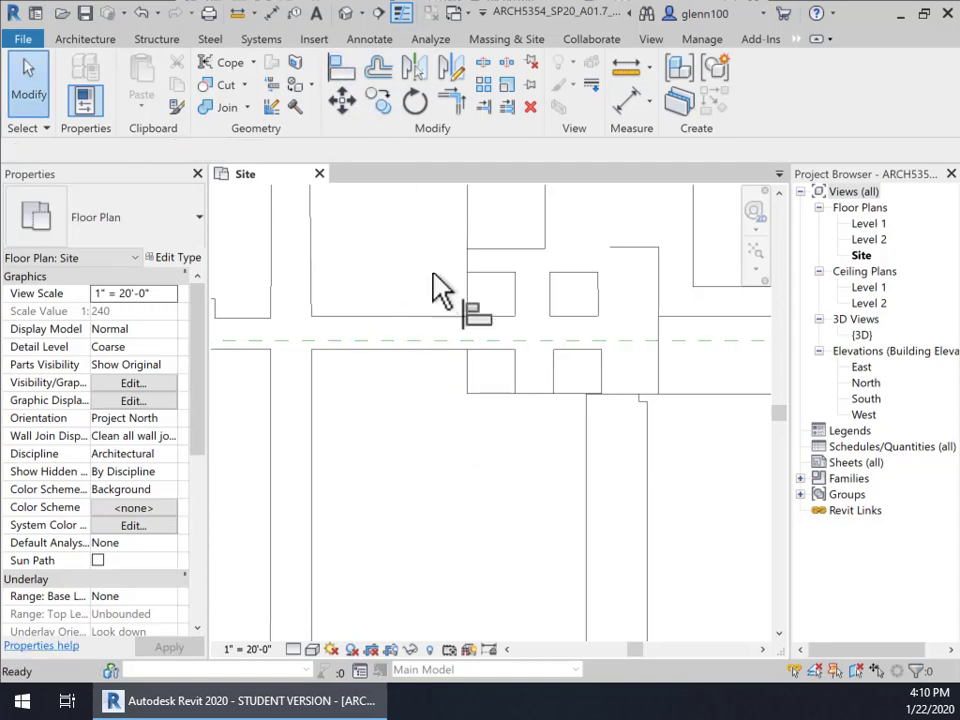
{"action": "left_click", "coordinate": [420, 350]}
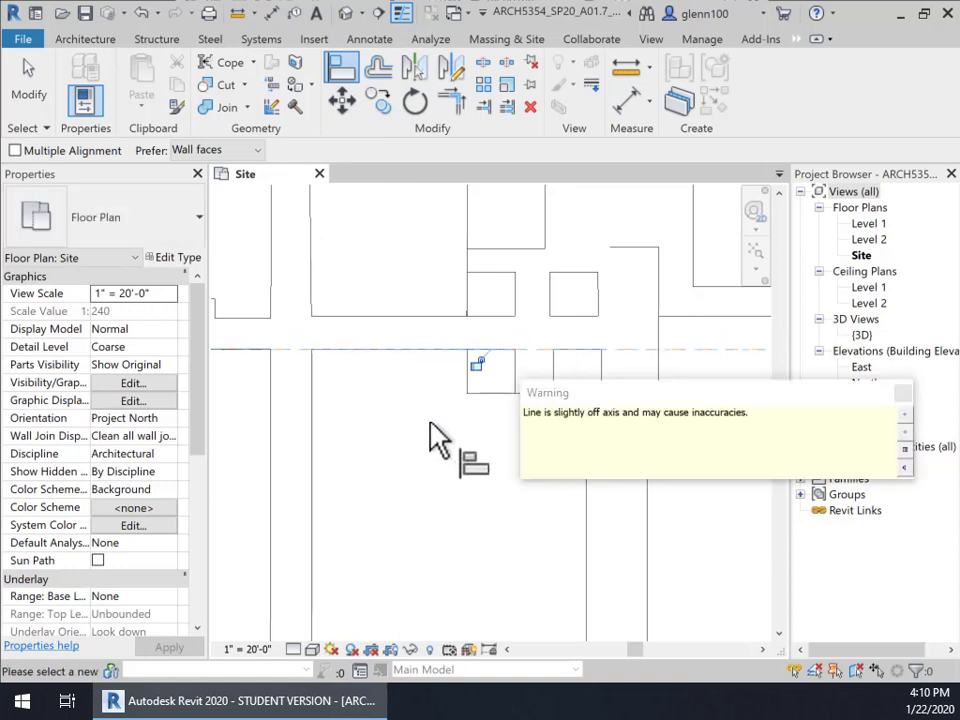
{"action": "left_click", "coordinate": [903, 395]}
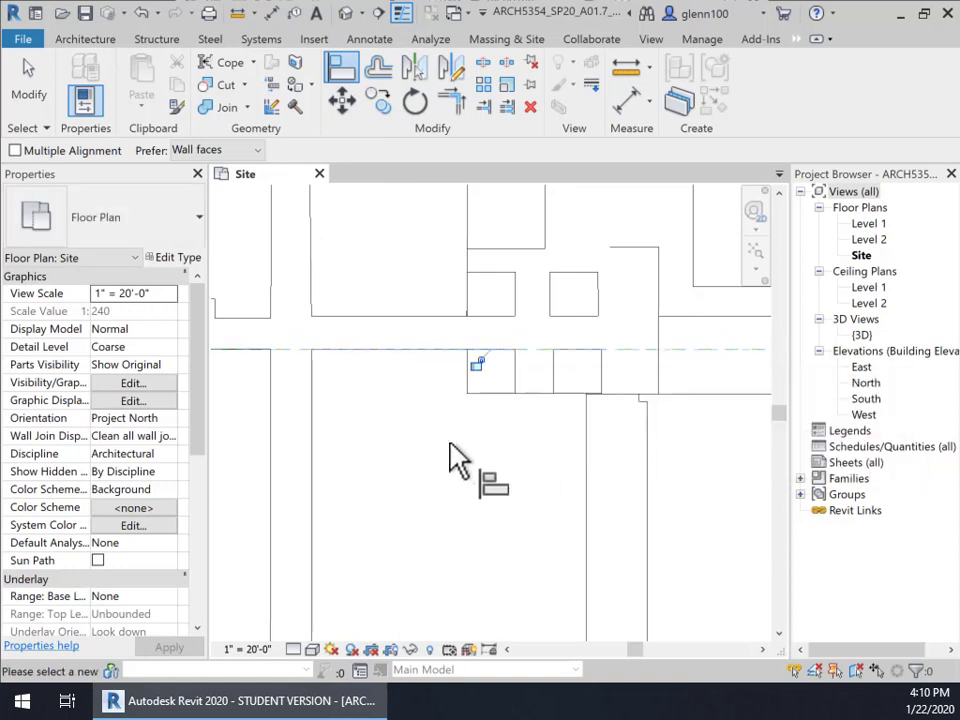
Examine the dashed boundary and its surroundings from Engineering Tech Labs past Civil Engineering down to Holden Hall.
{"action": "scroll", "coordinate": [450, 462], "scroll_direction": "down", "scroll_amount": 4}
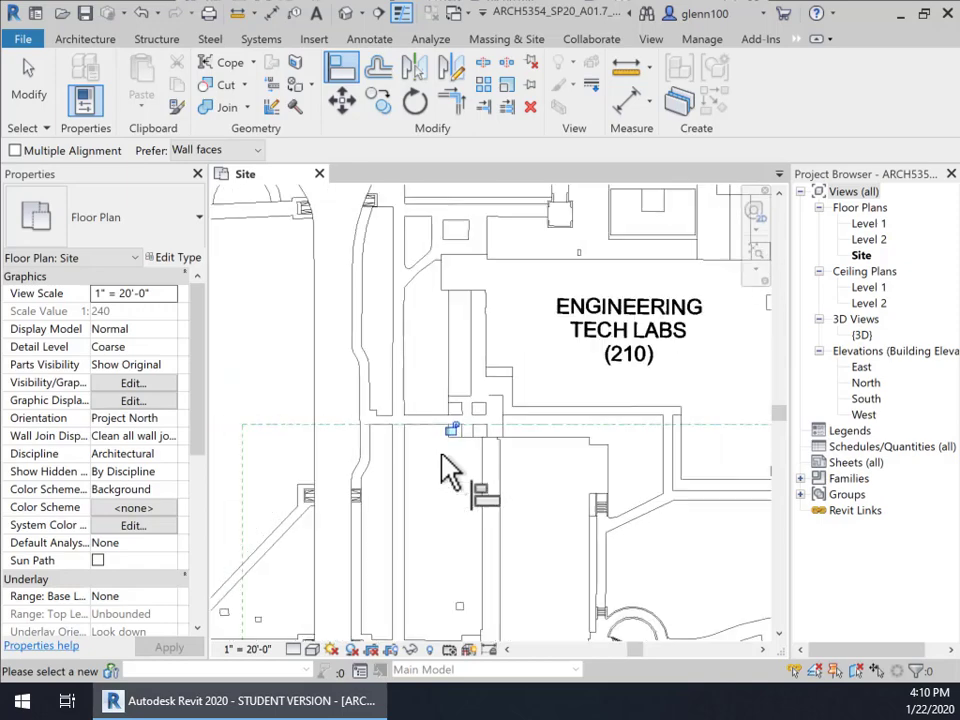
{"action": "scroll", "coordinate": [450, 466], "scroll_direction": "down", "scroll_amount": 4}
{"action": "middle_click_drag", "start_coordinate": [450, 467], "coordinate": [617, 350]}
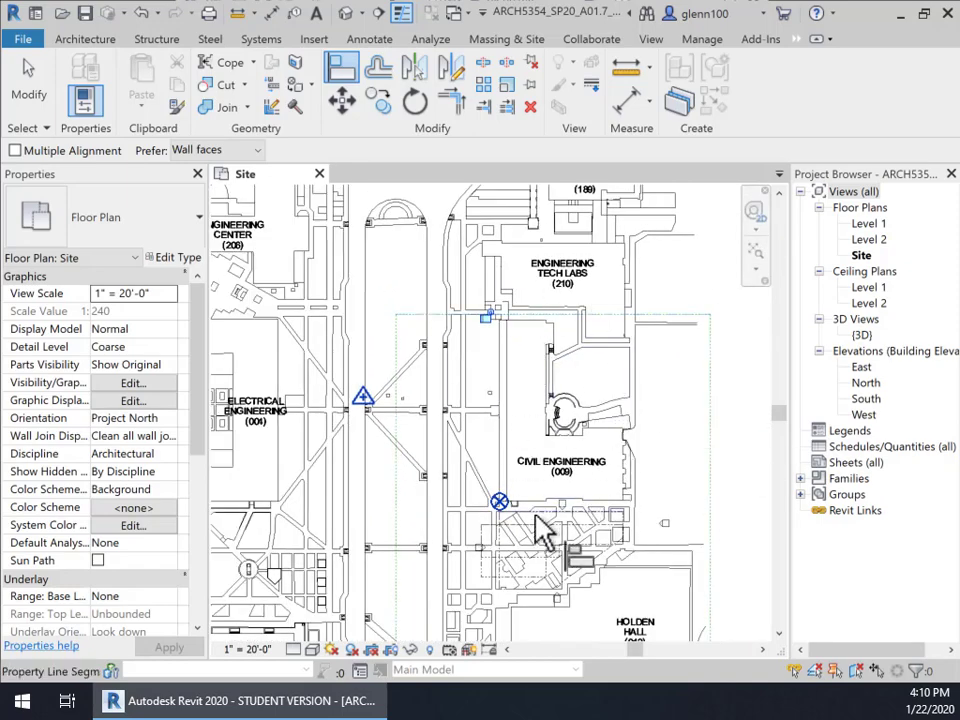
{"action": "scroll", "coordinate": [507, 534], "scroll_direction": "up", "scroll_amount": 2}
{"action": "scroll", "coordinate": [507, 534], "scroll_direction": "up", "scroll_amount": 1}
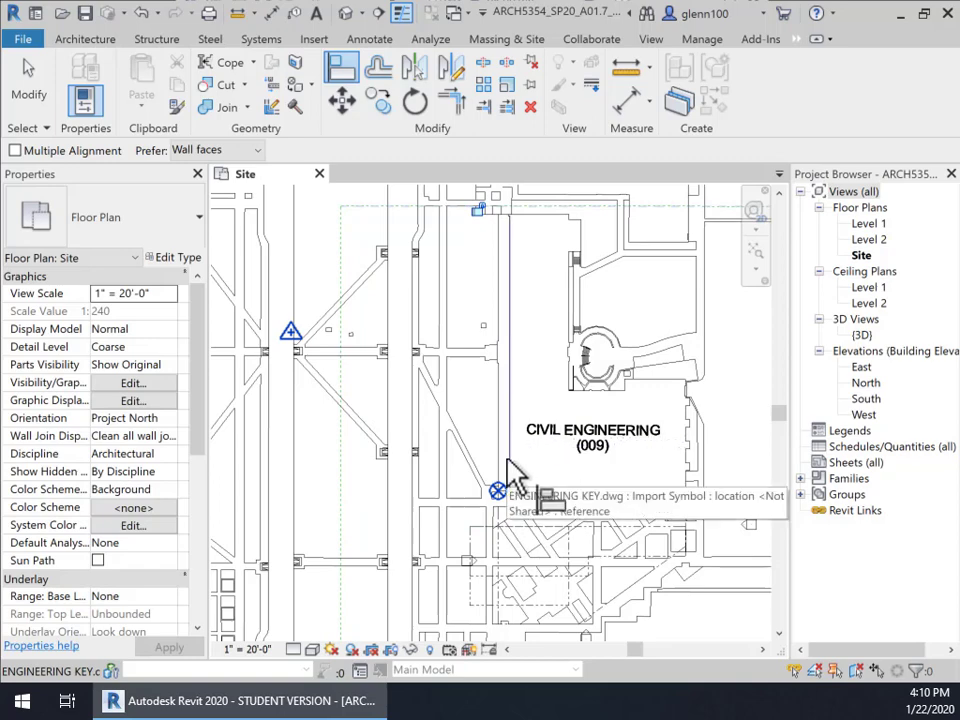
{"action": "scroll", "coordinate": [512, 485], "scroll_direction": "up", "scroll_amount": 3}
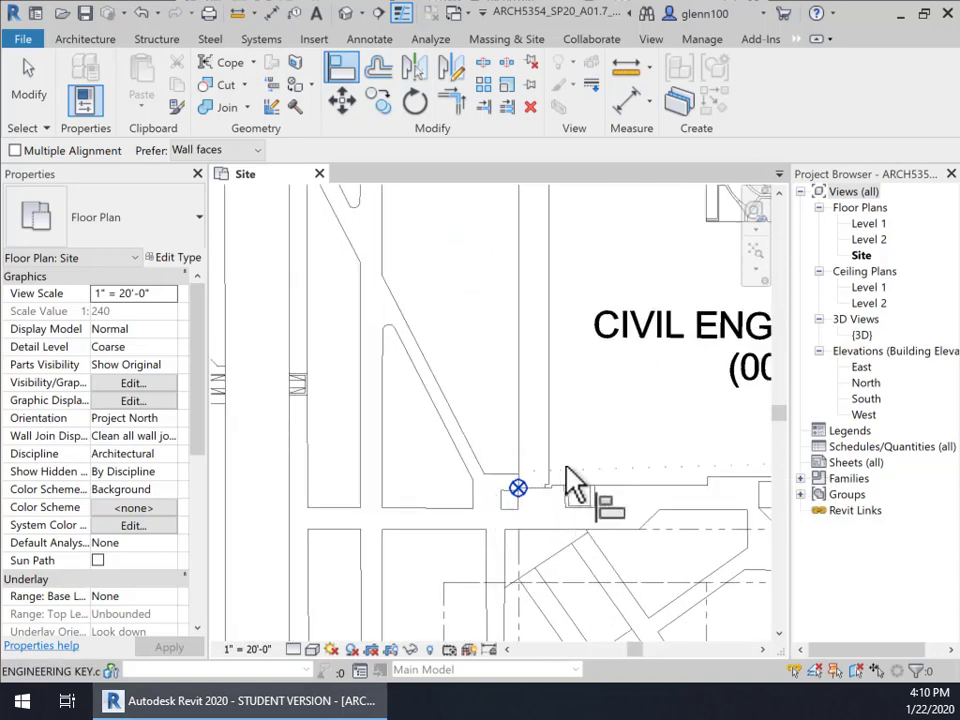
{"action": "scroll", "coordinate": [538, 400], "scroll_direction": "down", "scroll_amount": 3}
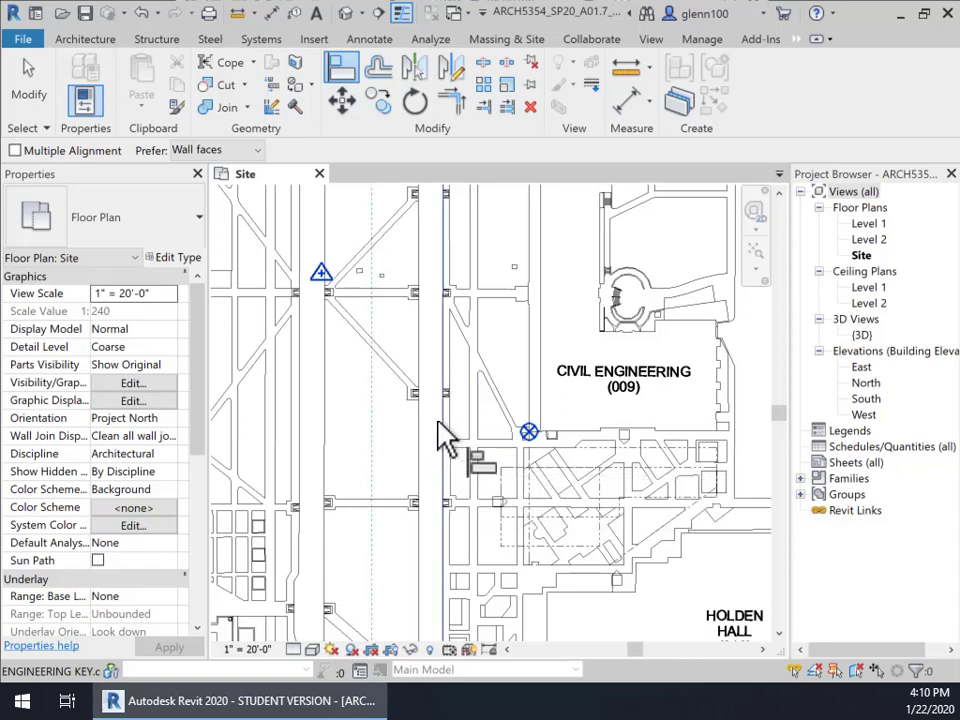
{"action": "scroll", "coordinate": [441, 411], "scroll_direction": "down", "scroll_amount": 3}
{"action": "mouse_move", "coordinate": [463, 380]}
{"action": "middle_mouse_down"}
{"action": "mouse_move", "coordinate": [476, 427]}
{"action": "mouse_move", "coordinate": [454, 480]}
{"action": "mouse_move", "coordinate": [473, 396]}
{"action": "middle_mouse_up"}
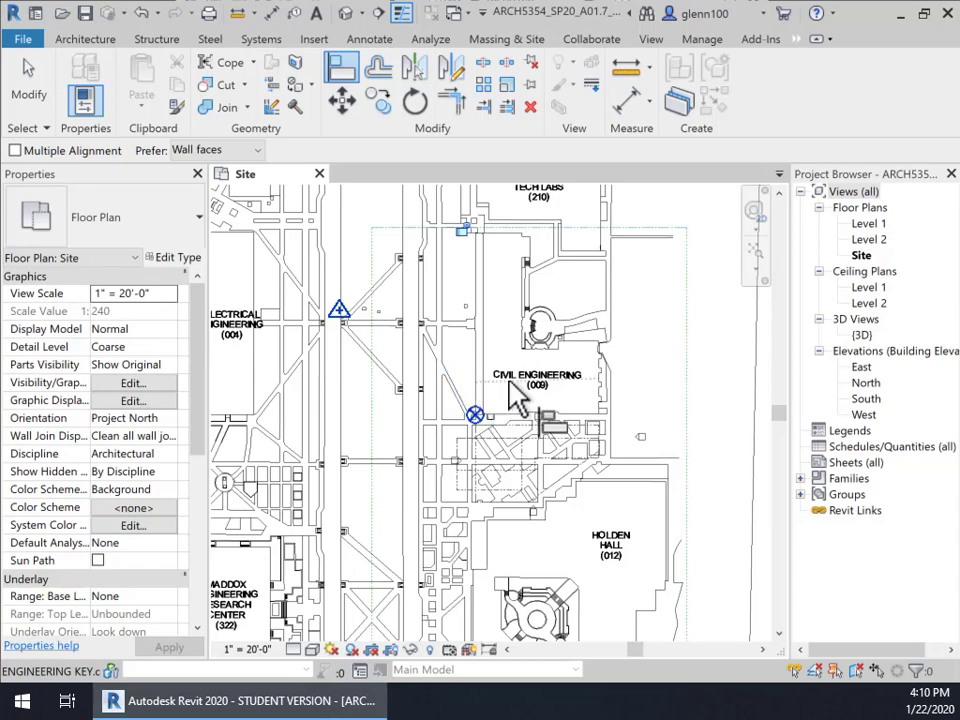
{"action": "middle_click_drag", "start_coordinate": [528, 483], "coordinate": [529, 306]}
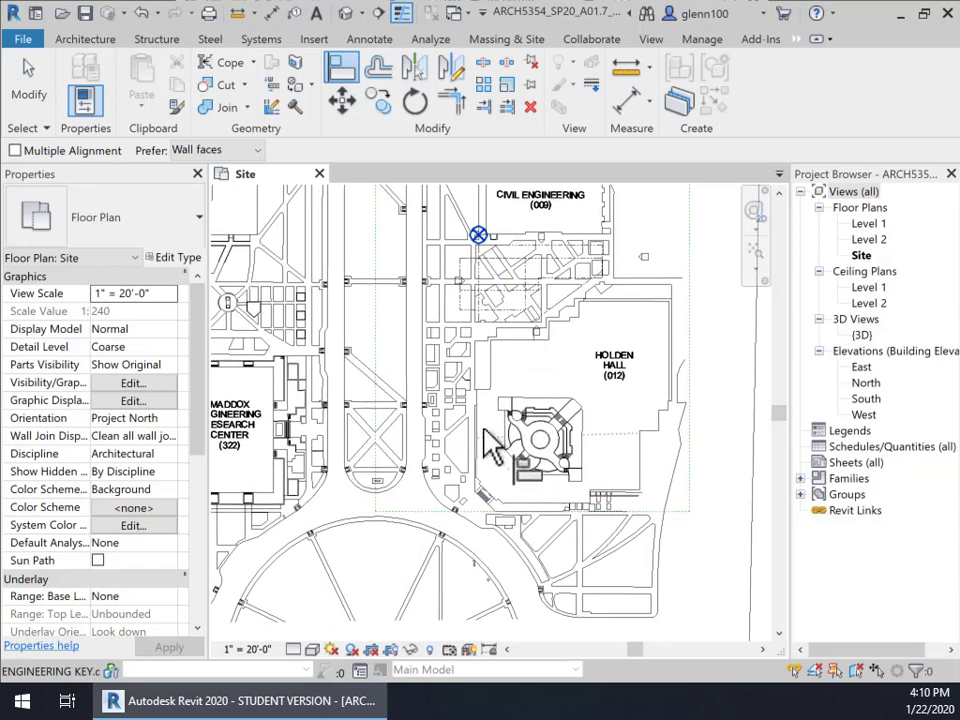
Align the south dashed boundary line with the upper edge of the planted areas south of Holden Hall.
{"action": "scroll", "coordinate": [490, 447], "scroll_direction": "up", "scroll_amount": 2}
{"action": "middle_click_drag", "start_coordinate": [490, 447], "coordinate": [484, 354]}
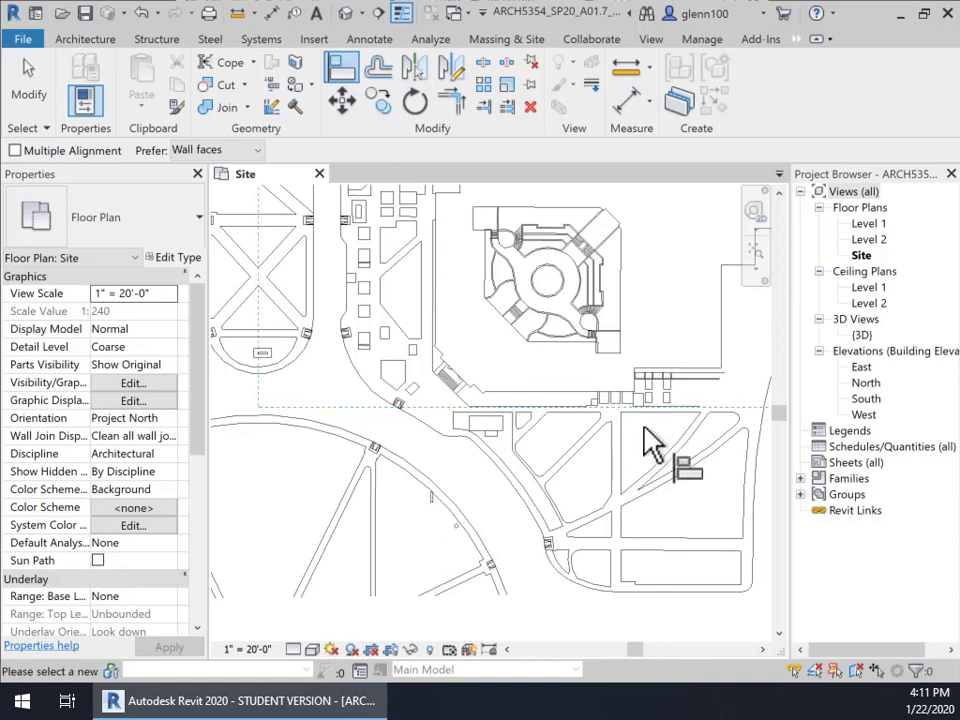
{"action": "scroll", "coordinate": [630, 430], "scroll_direction": "up", "scroll_amount": 2}
{"action": "left_click", "coordinate": [28, 85]}
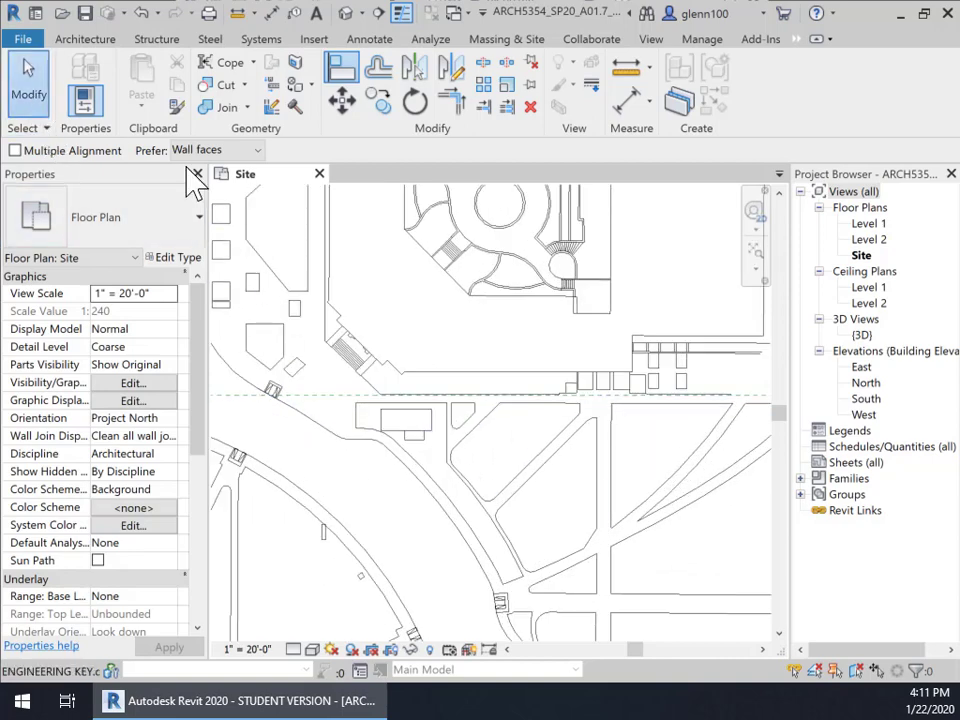
{"action": "key", "text": "Escape"}
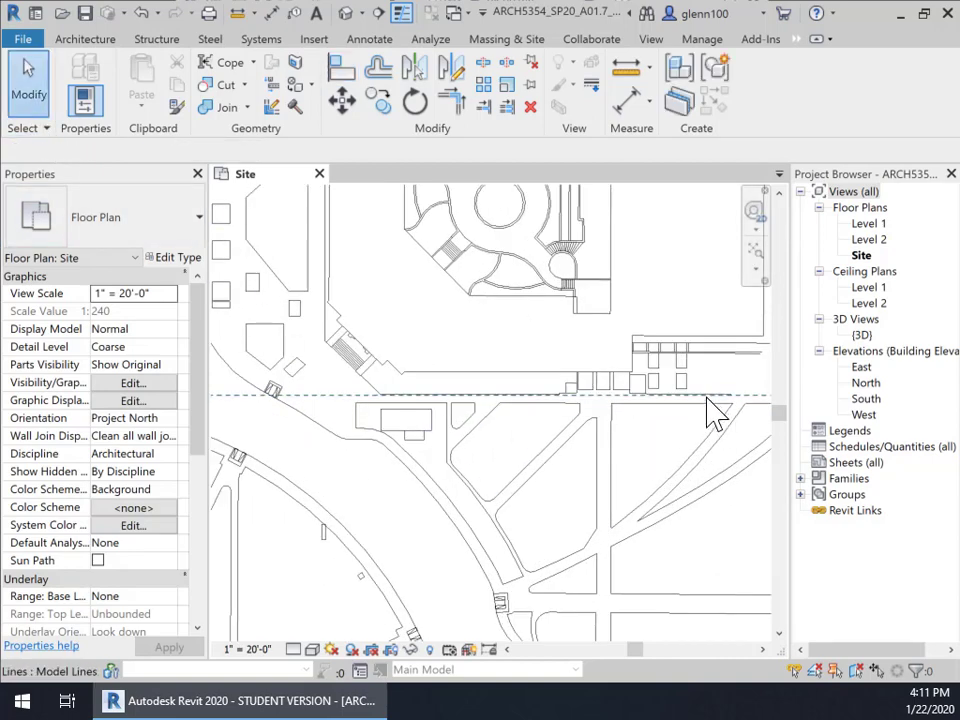
{"action": "left_click", "coordinate": [342, 67]}
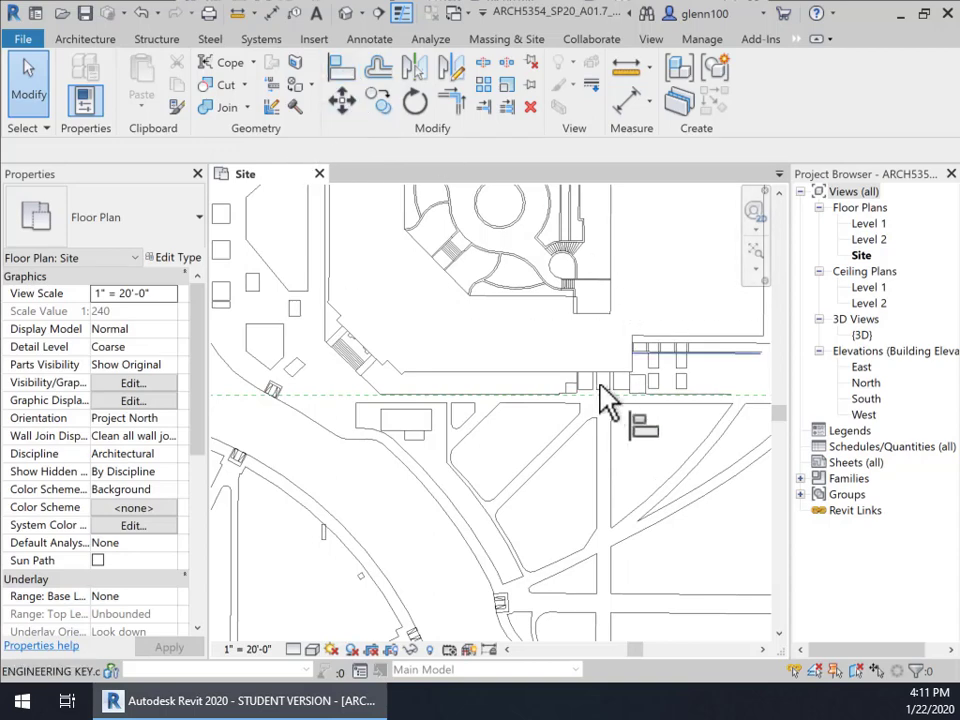
{"action": "left_click", "coordinate": [527, 406]}
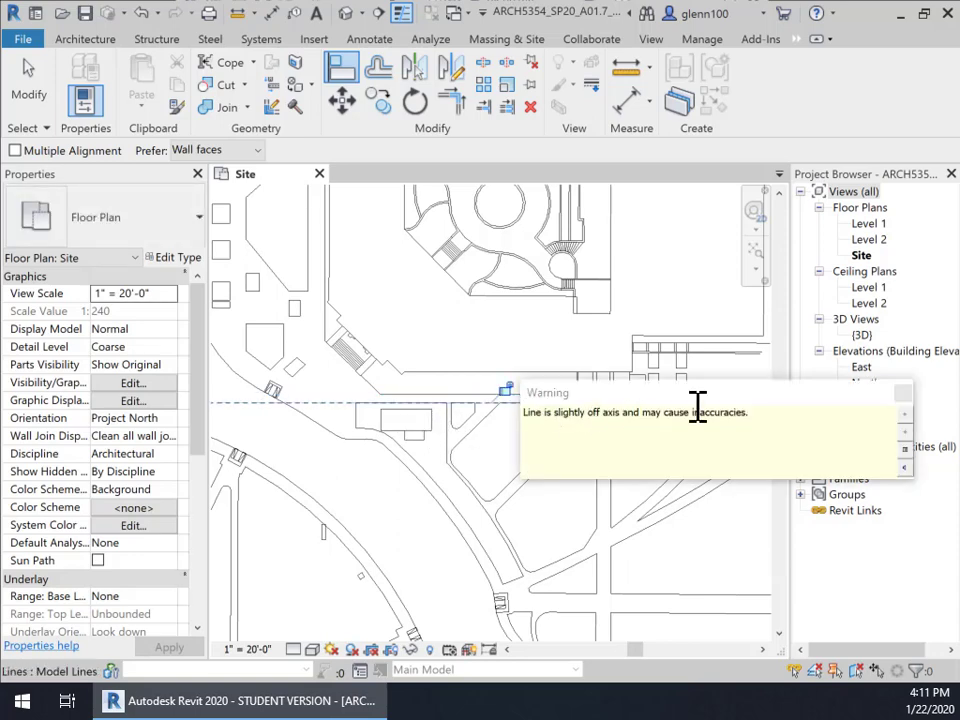
{"action": "left_click", "coordinate": [902, 393]}
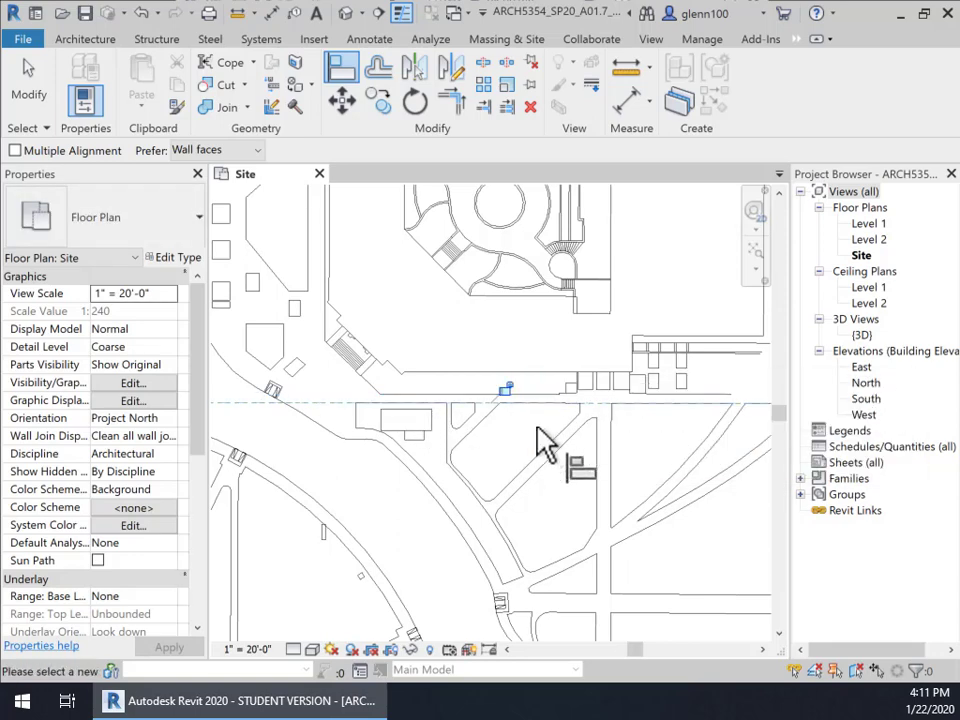
{"action": "scroll", "coordinate": [530, 438], "scroll_direction": "down", "scroll_amount": 1}
{"action": "scroll", "coordinate": [535, 438], "scroll_direction": "down", "scroll_amount": 3}
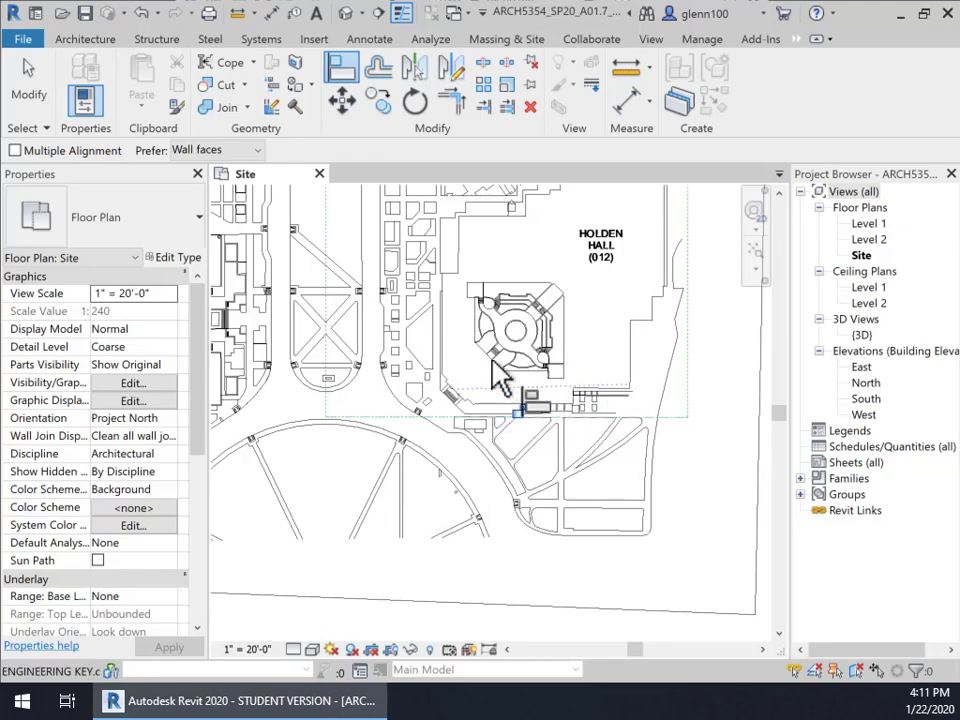
{"action": "scroll", "coordinate": [540, 315], "scroll_direction": "down", "scroll_amount": 1}
{"action": "middle_click_drag", "start_coordinate": [543, 300], "coordinate": [525, 467]}
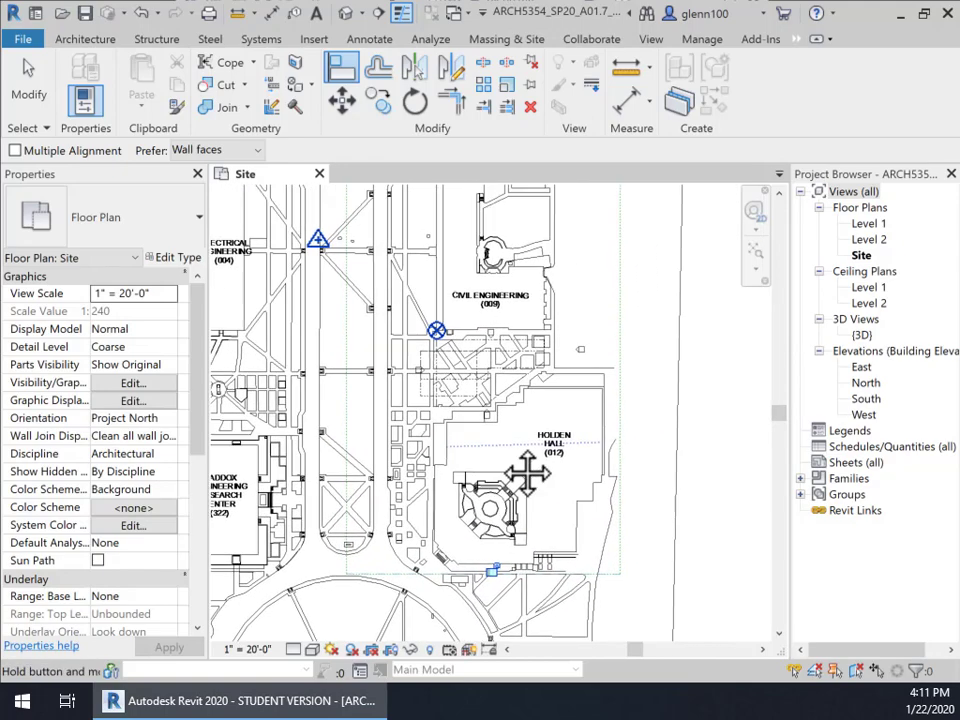
{"action": "middle_click_drag", "start_coordinate": [503, 350], "coordinate": [485, 450]}
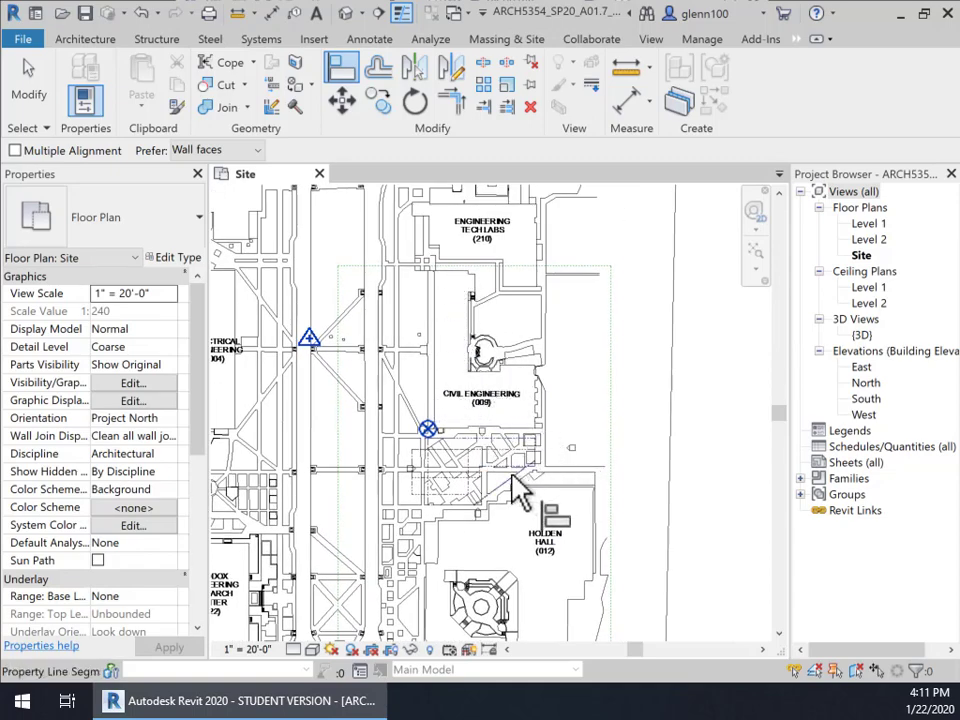
Open the South building elevation view.
{"action": "scroll", "coordinate": [482, 502], "scroll_direction": "down", "scroll_amount": 2}
{"action": "middle_click_drag", "start_coordinate": [482, 502], "coordinate": [467, 439]}
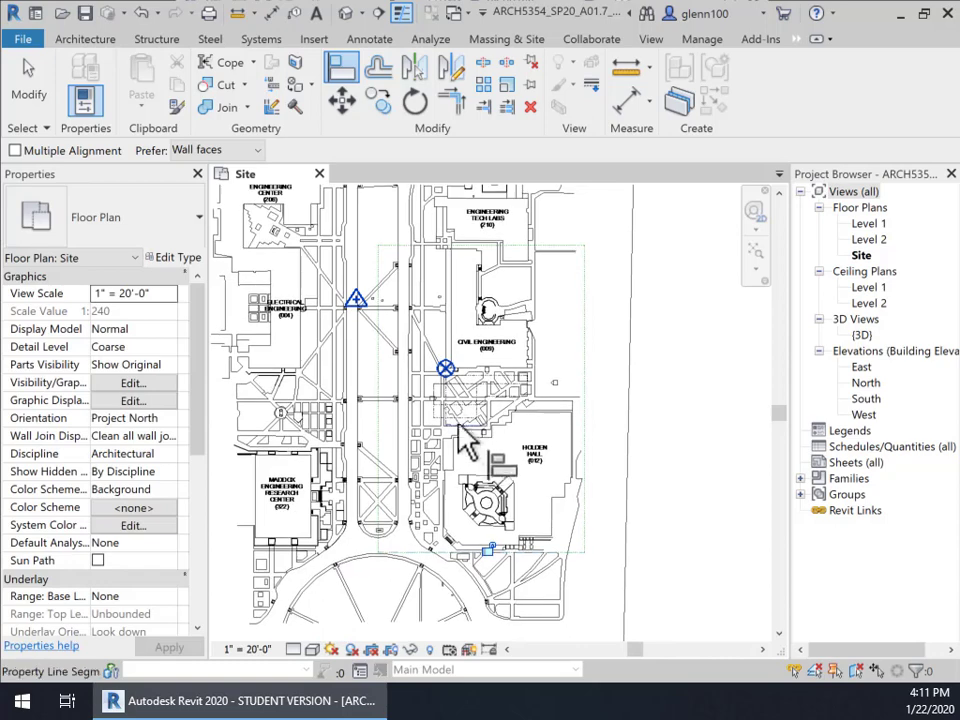
{"action": "scroll", "coordinate": [450, 420], "scroll_direction": "up", "scroll_amount": 5}
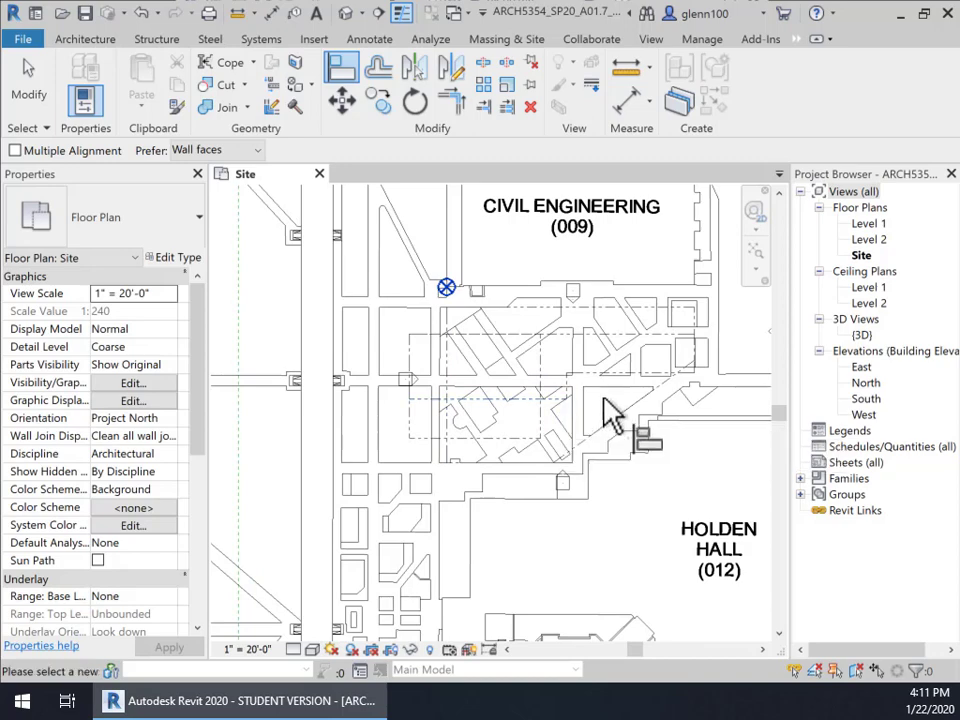
{"action": "left_click", "coordinate": [864, 290]}
{"action": "left_click", "coordinate": [866, 304]}
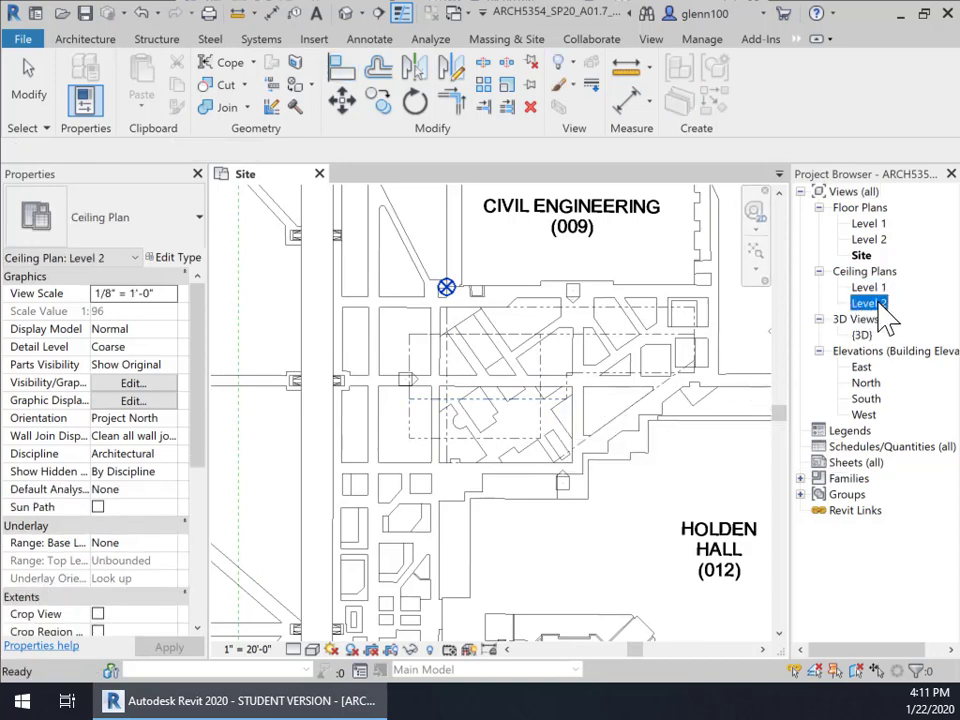
{"action": "left_click", "coordinate": [866, 288]}
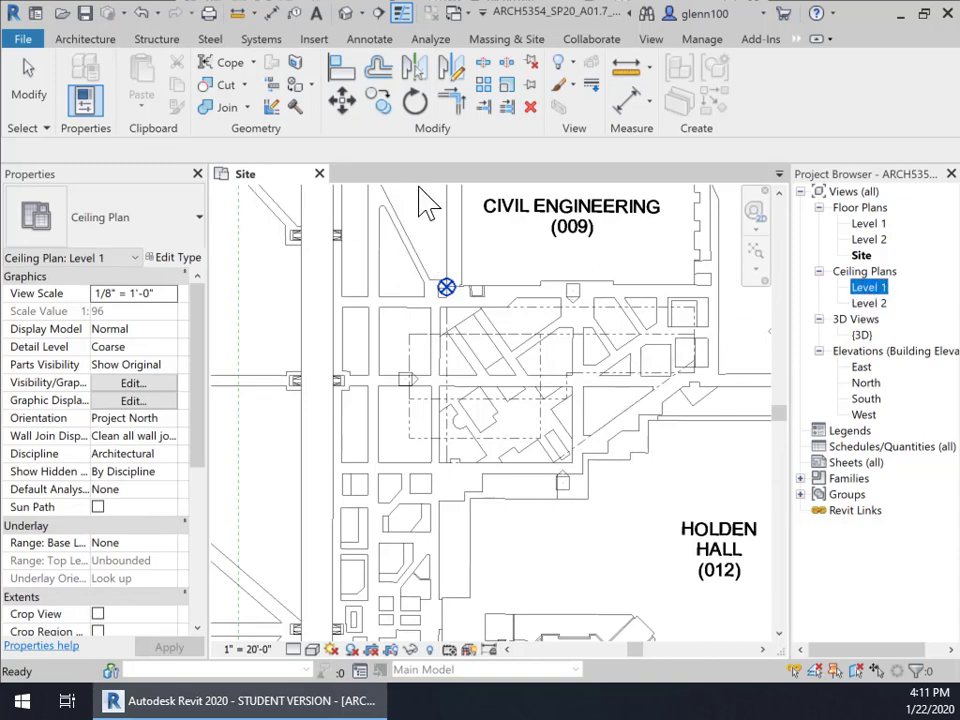
{"action": "left_click", "coordinate": [865, 399]}
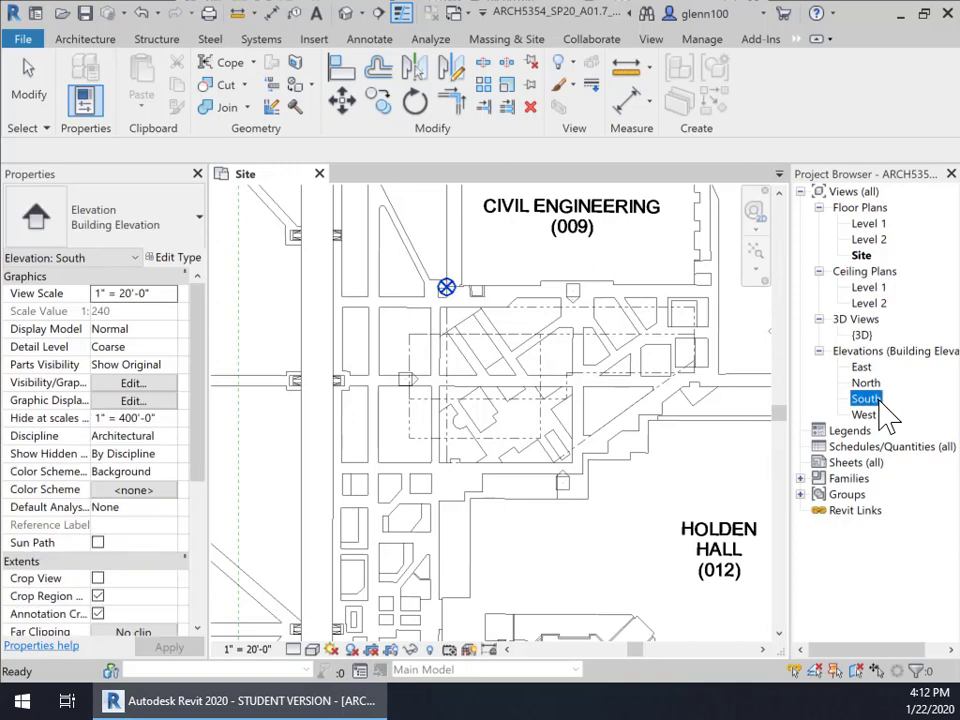
{"action": "left_click", "coordinate": [935, 399]}
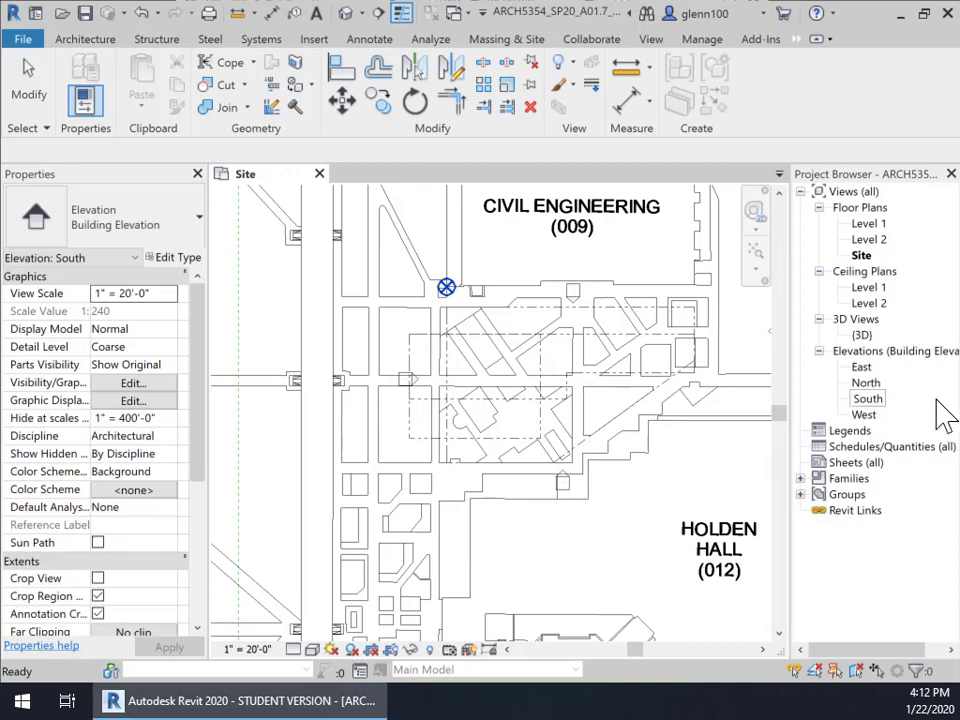
{"action": "double_click", "coordinate": [862, 400]}
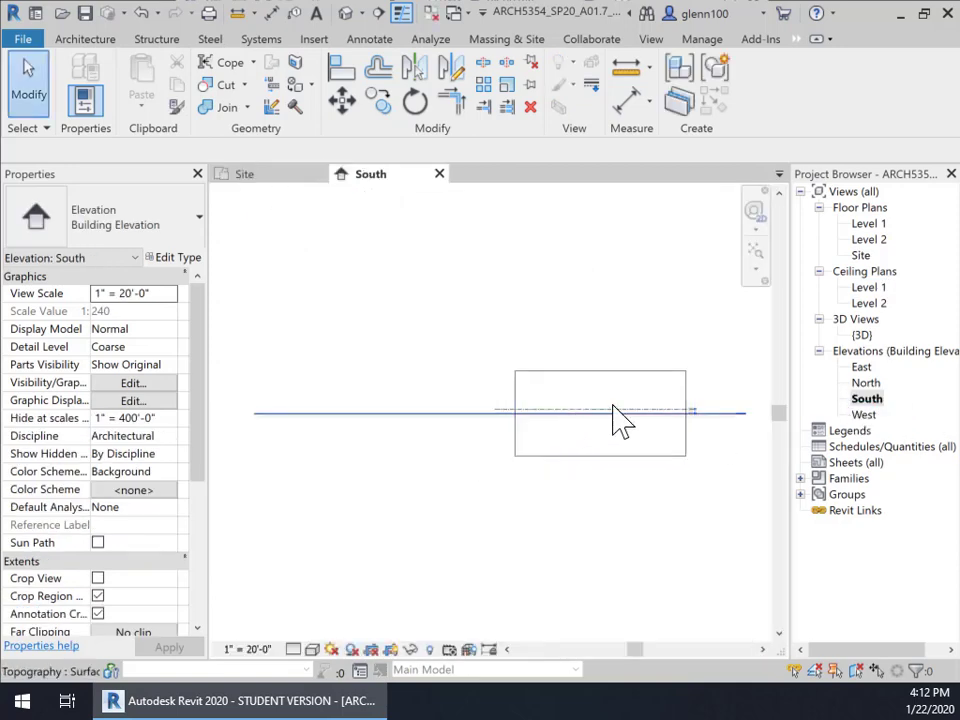
Examine the Level 1 and Level 2 markers and the topography surface in the South elevation.
{"action": "scroll", "coordinate": [648, 416], "scroll_direction": "up", "scroll_amount": 4}
{"action": "mouse_move", "coordinate": [637, 376]}
{"action": "middle_mouse_down"}
{"action": "mouse_move", "coordinate": [632, 362]}
{"action": "mouse_move", "coordinate": [370, 270]}
{"action": "middle_mouse_up"}
{"action": "scroll", "coordinate": [570, 345], "scroll_direction": "up", "scroll_amount": 7}
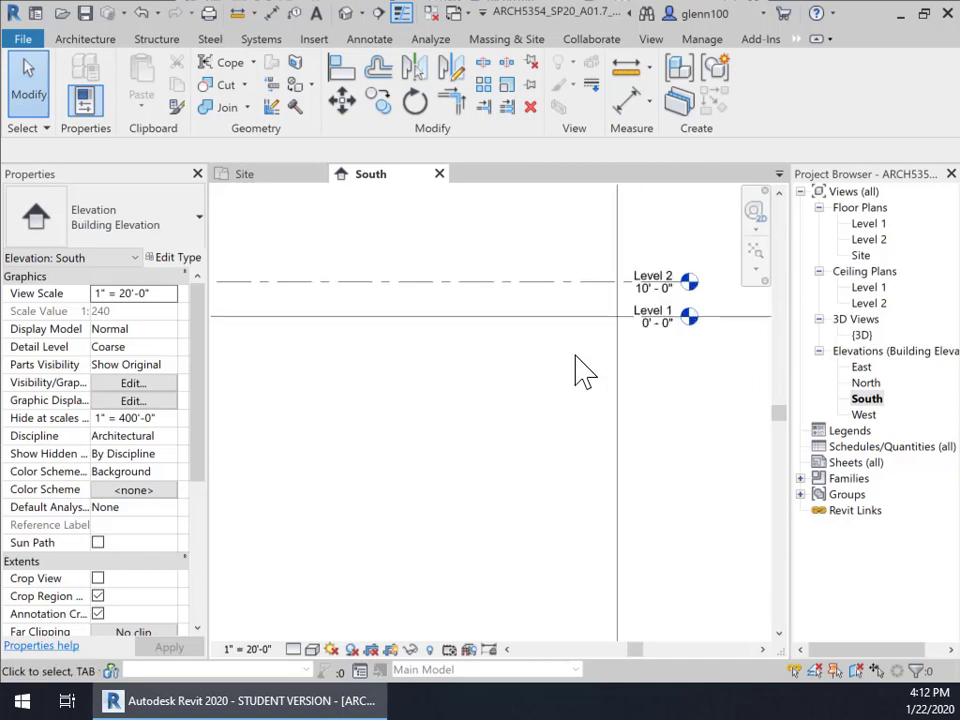
{"action": "middle_click_drag", "start_coordinate": [690, 368], "coordinate": [499, 407]}
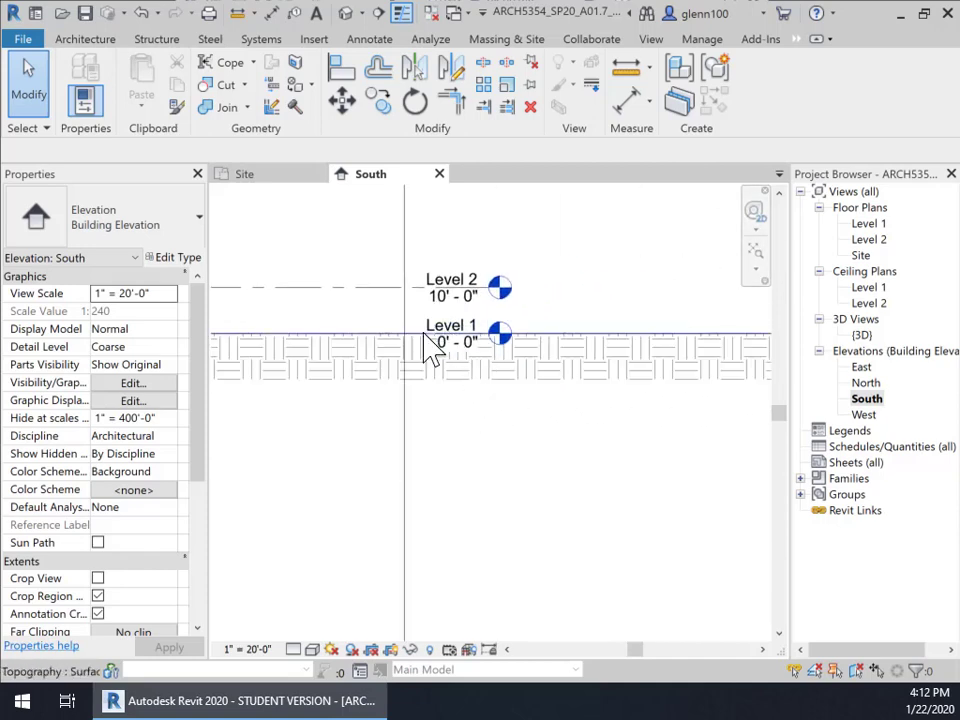
{"action": "left_click", "coordinate": [432, 348]}
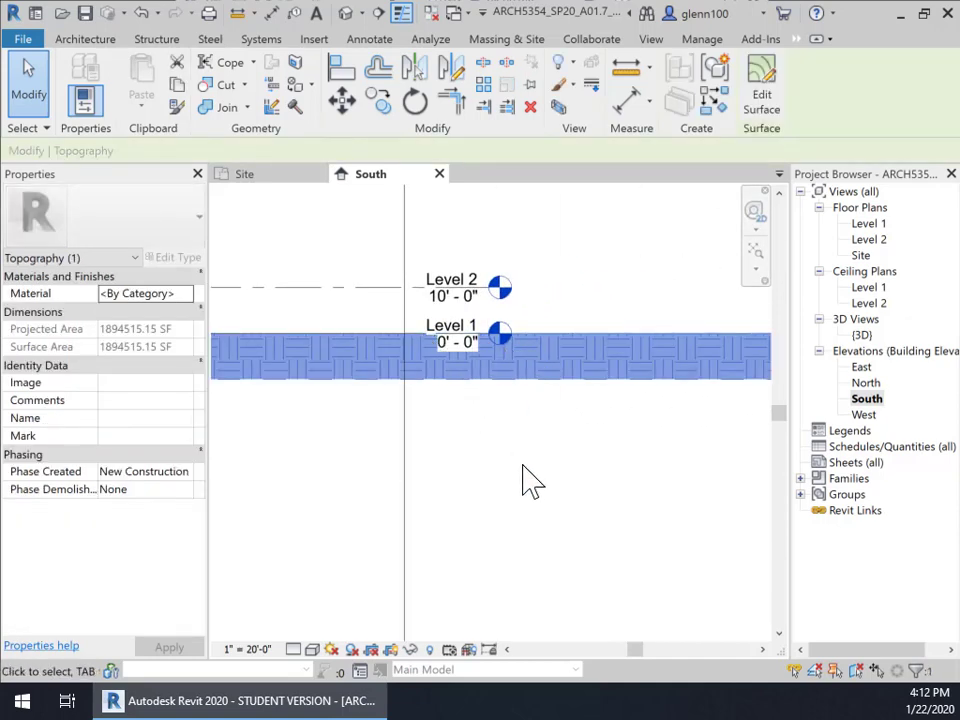
{"action": "middle_click_drag", "start_coordinate": [529, 480], "coordinate": [700, 505]}
{"action": "scroll", "coordinate": [700, 505], "scroll_direction": "down", "scroll_amount": 2}
{"action": "scroll", "coordinate": [700, 505], "scroll_direction": "down", "scroll_amount": 2}
{"action": "scroll", "coordinate": [570, 500], "scroll_direction": "down", "scroll_amount": 2}
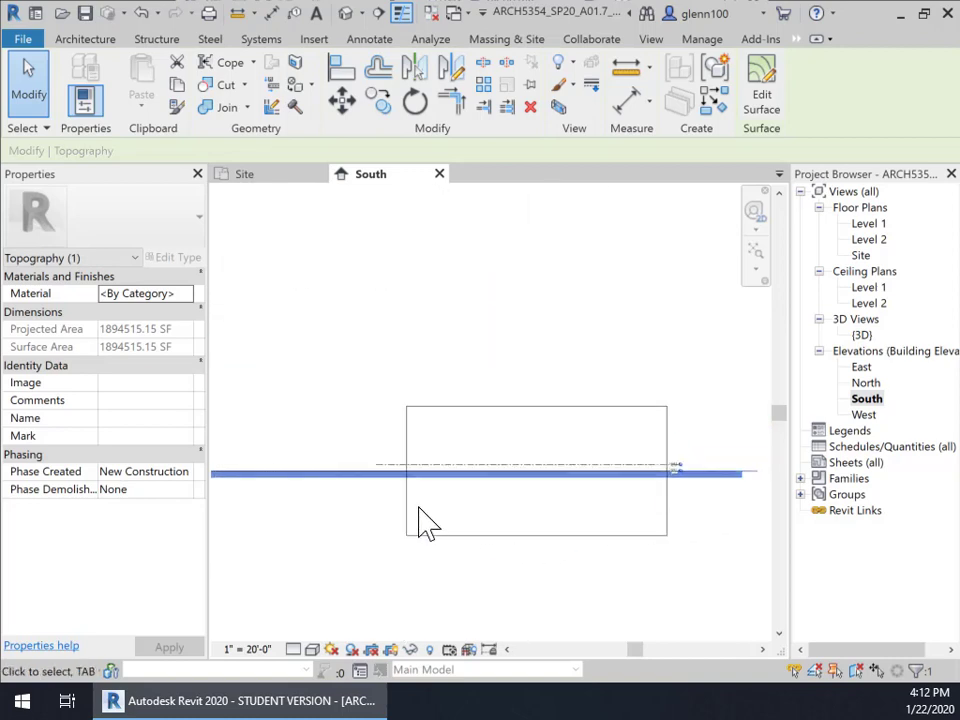
{"action": "middle_click_drag", "start_coordinate": [450, 510], "coordinate": [418, 493]}
Return to the Site plan and rename the Level 1 ceiling plan to Curb, including its corresponding level and views.
{"action": "left_click", "coordinate": [270, 178]}
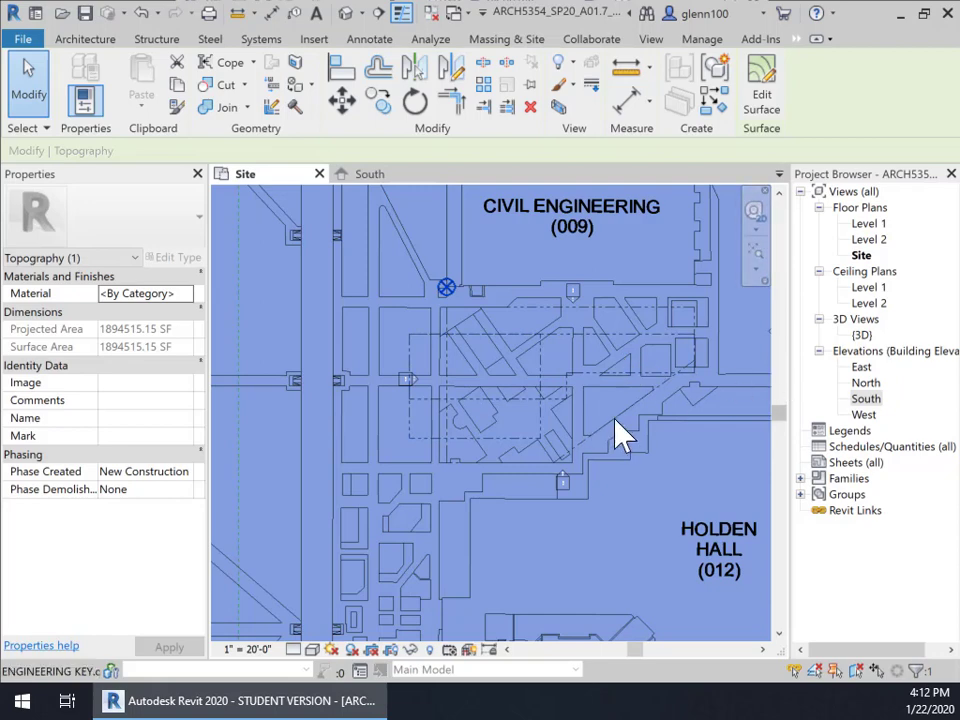
{"action": "left_click", "coordinate": [872, 288]}
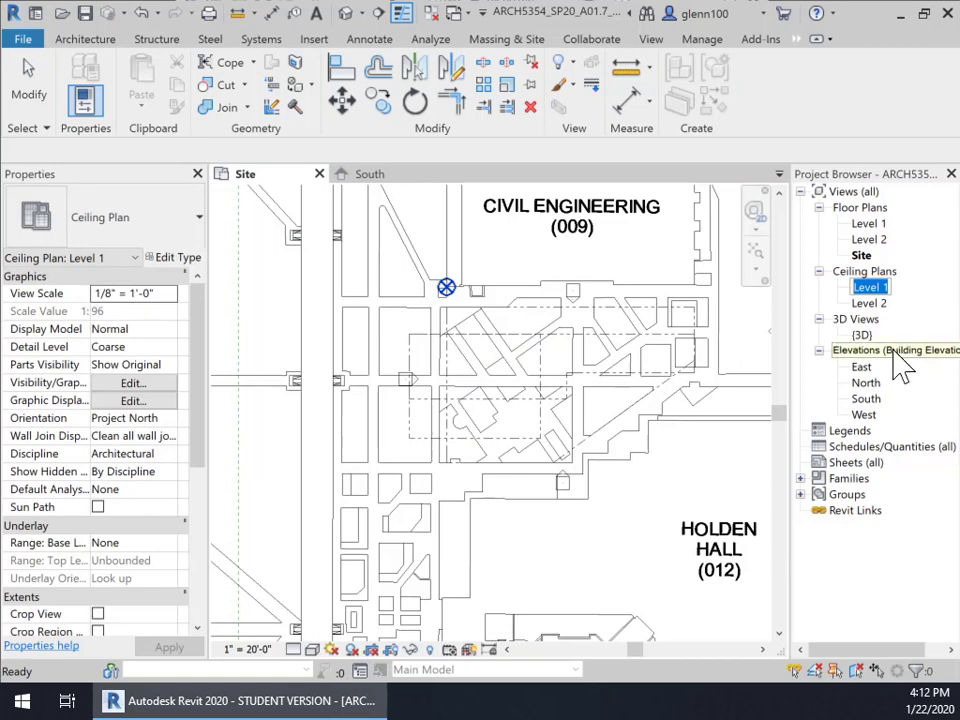
{"action": "type", "text": "CU"}
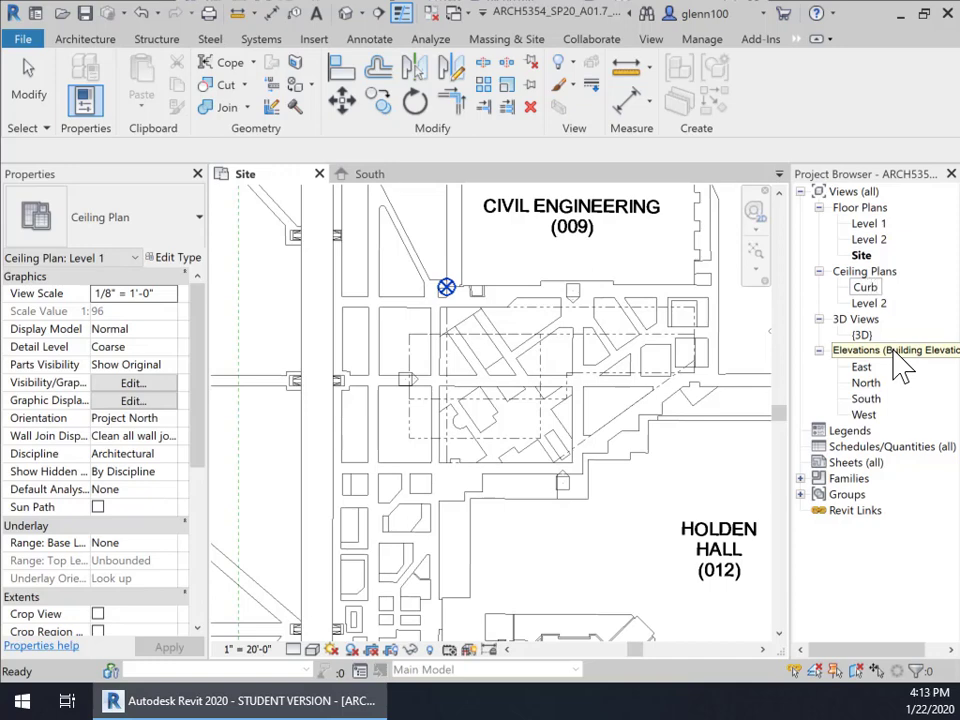
{"action": "key", "text": "Return"}
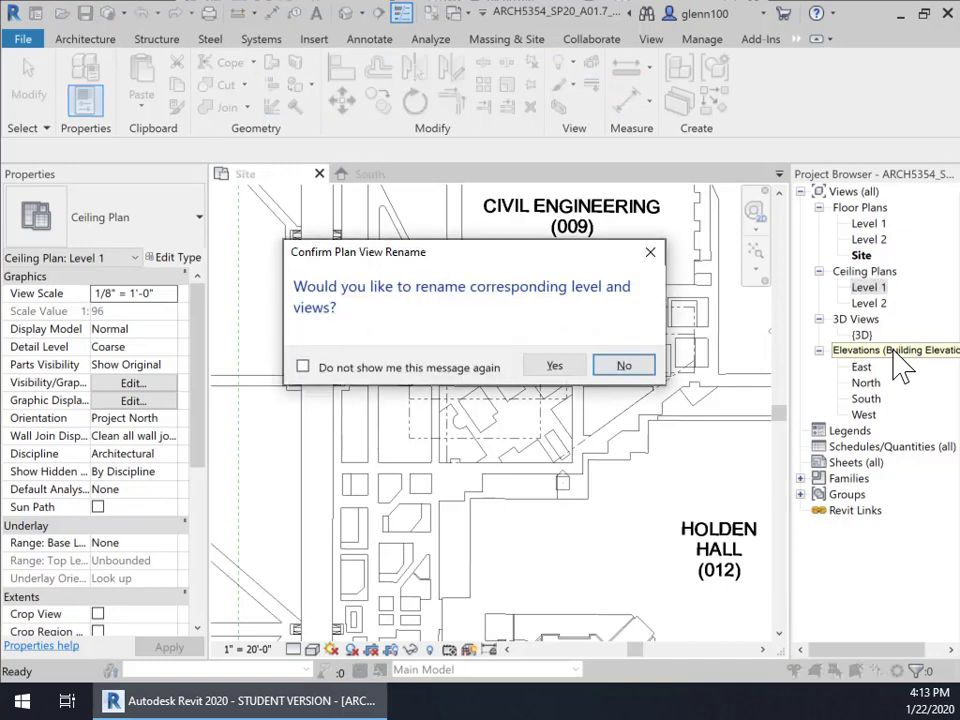
{"action": "left_click", "coordinate": [565, 370]}
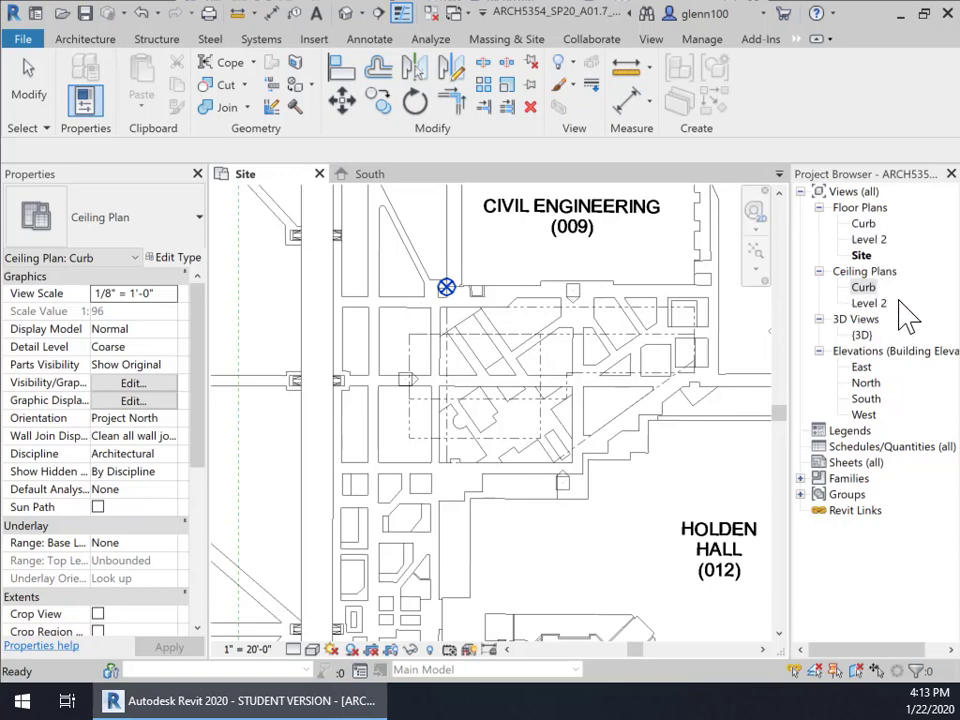
Rename the Level 2 ceiling plan to 1st-Fin. Flr, including its corresponding level and views.
{"action": "left_click", "coordinate": [869, 304]}
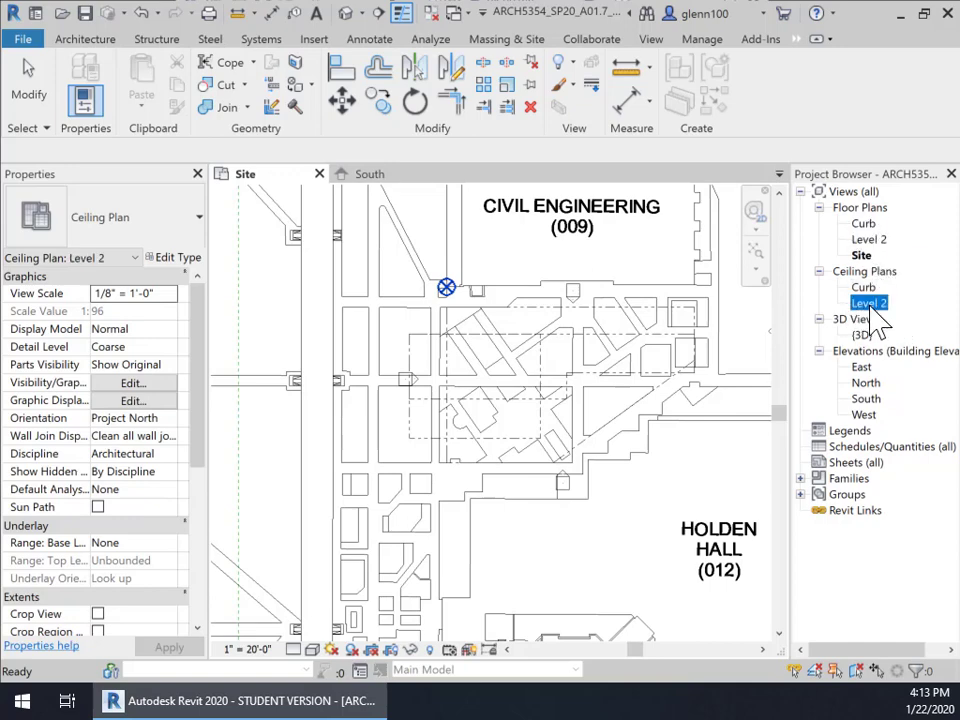
{"action": "left_click", "coordinate": [870, 303]}
{"action": "type", "text": "Fin Flr"}
{"action": "key", "text": "Return"}
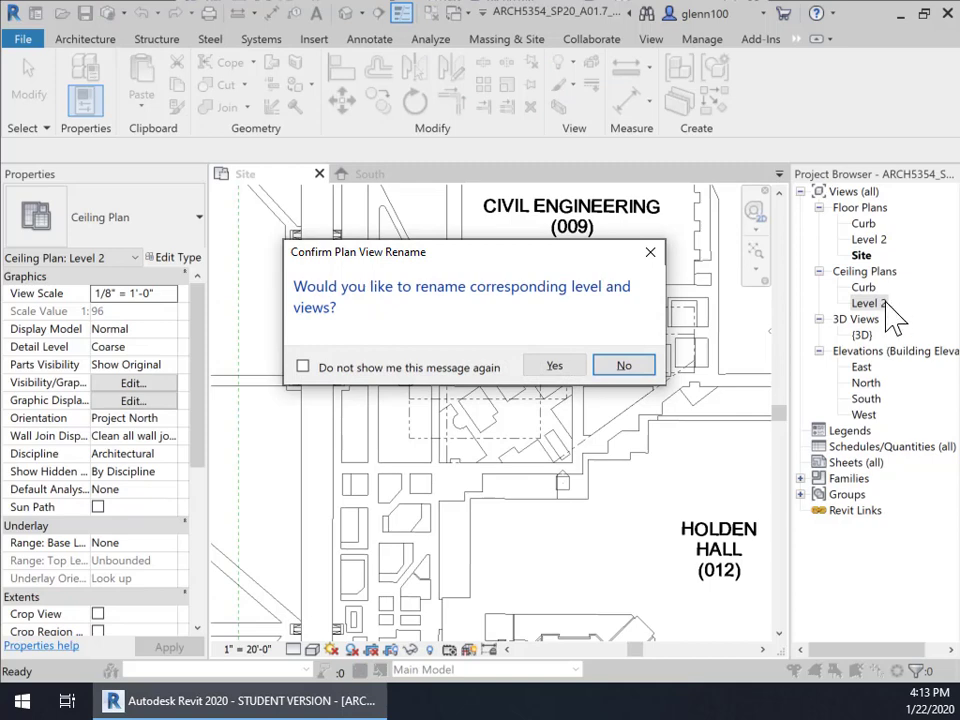
{"action": "left_click", "coordinate": [555, 367]}
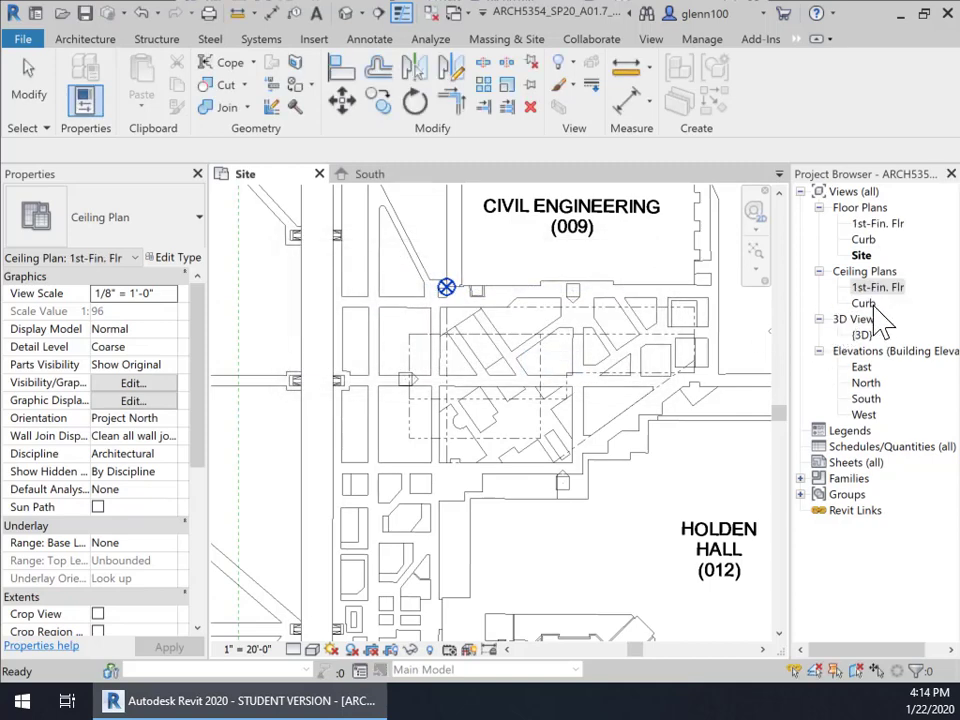
Switch back to the South elevation and save the project.
{"action": "left_click", "coordinate": [375, 174]}
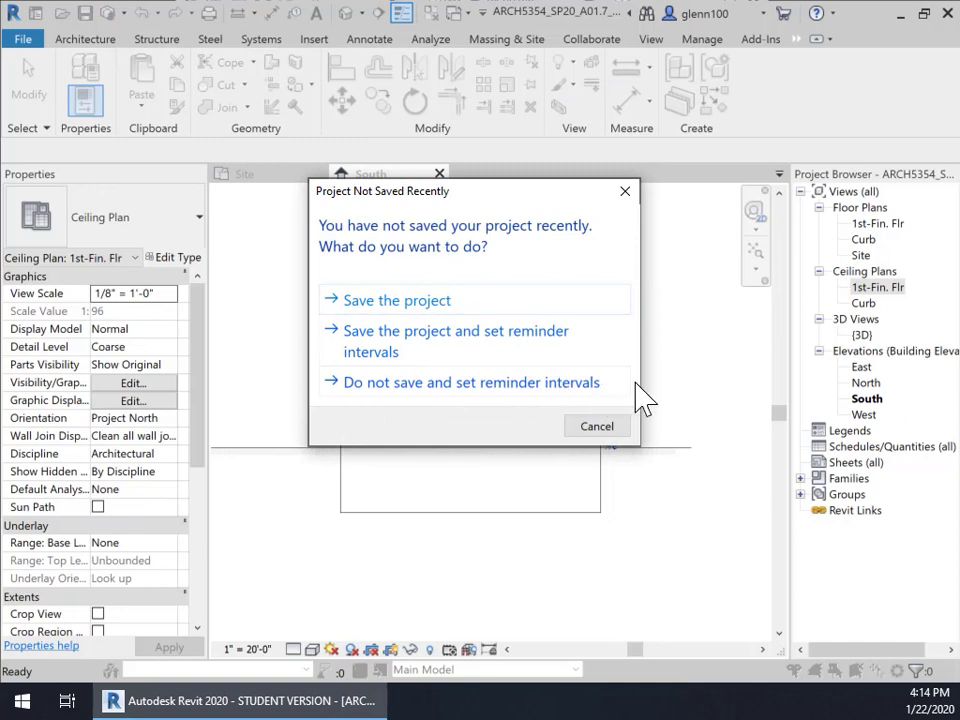
{"action": "left_click", "coordinate": [418, 305]}
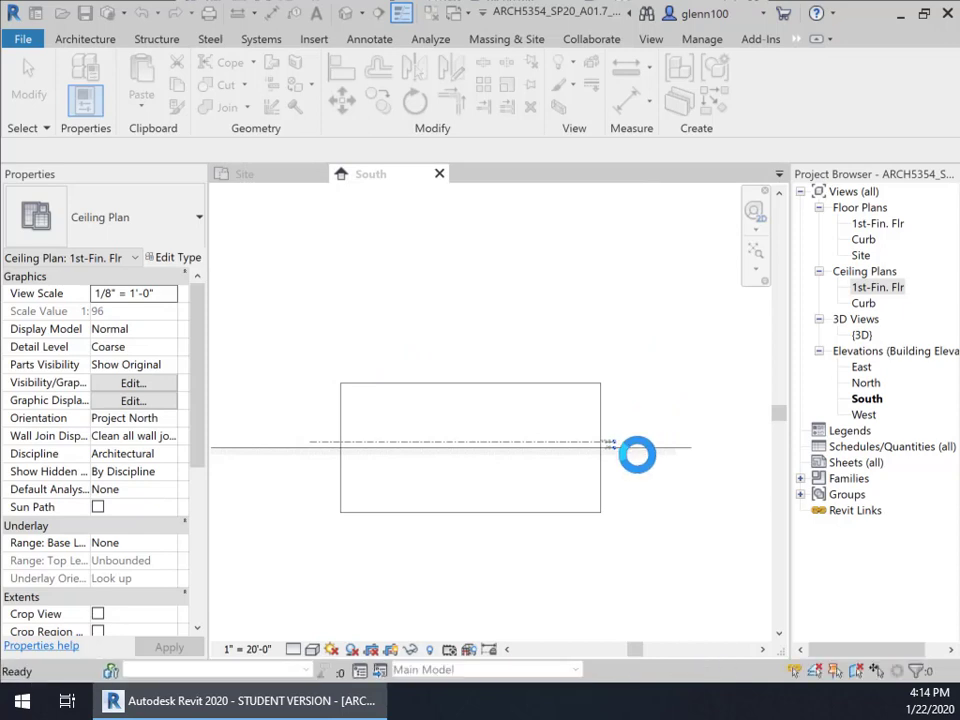
Set the elevation of the 1st-Fin. Flr level to 1' 0".
{"action": "scroll", "coordinate": [620, 470], "scroll_direction": "up", "scroll_amount": 5}
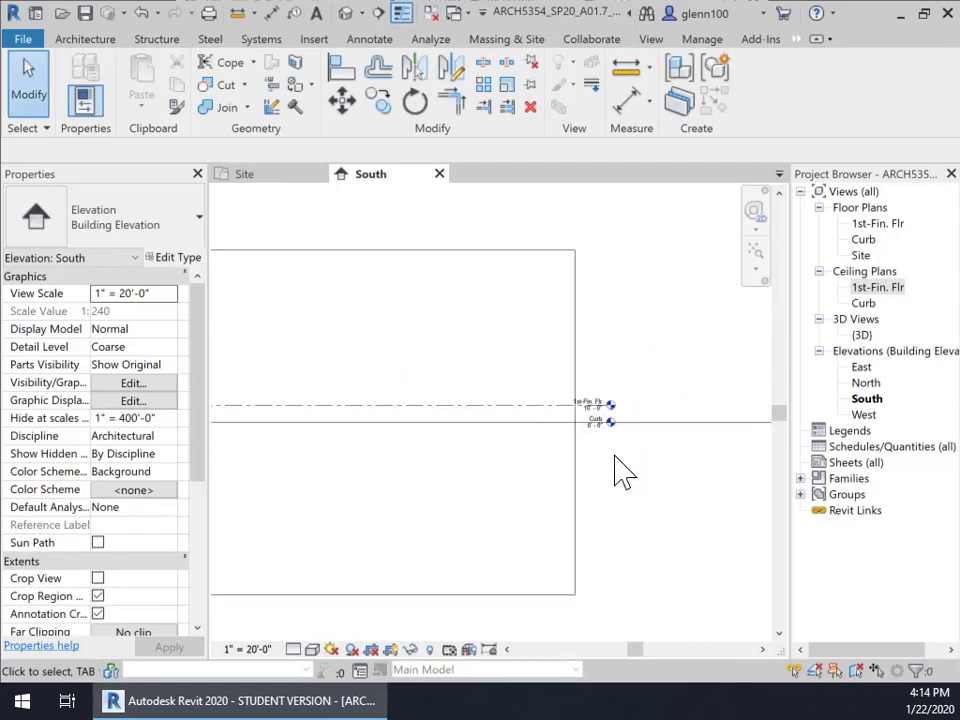
{"action": "scroll", "coordinate": [620, 470], "scroll_direction": "up", "scroll_amount": 3}
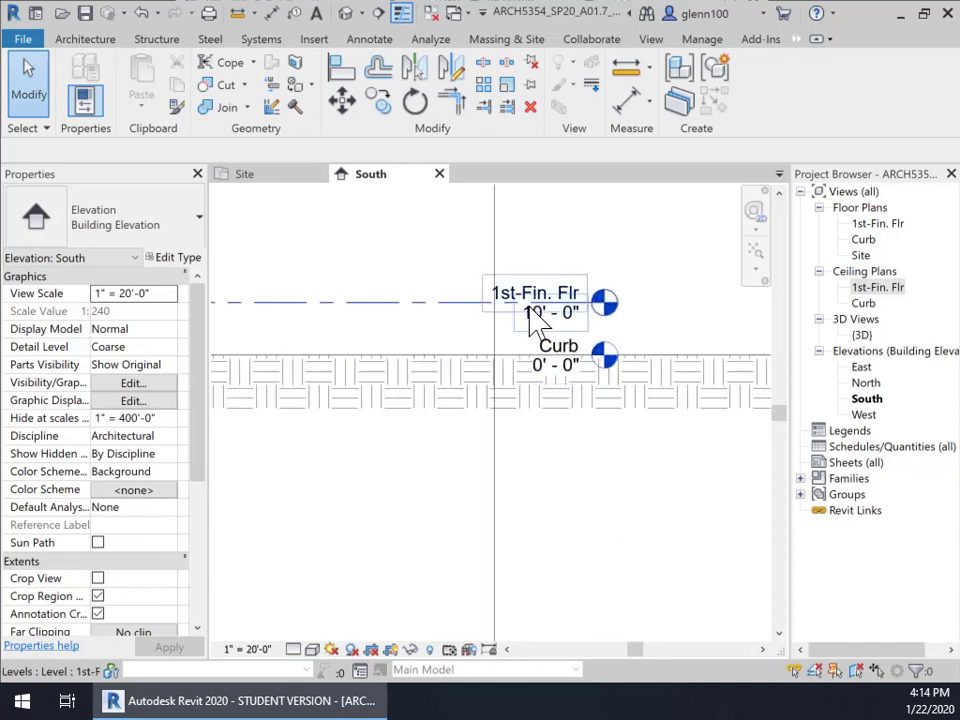
{"action": "left_click", "coordinate": [462, 302]}
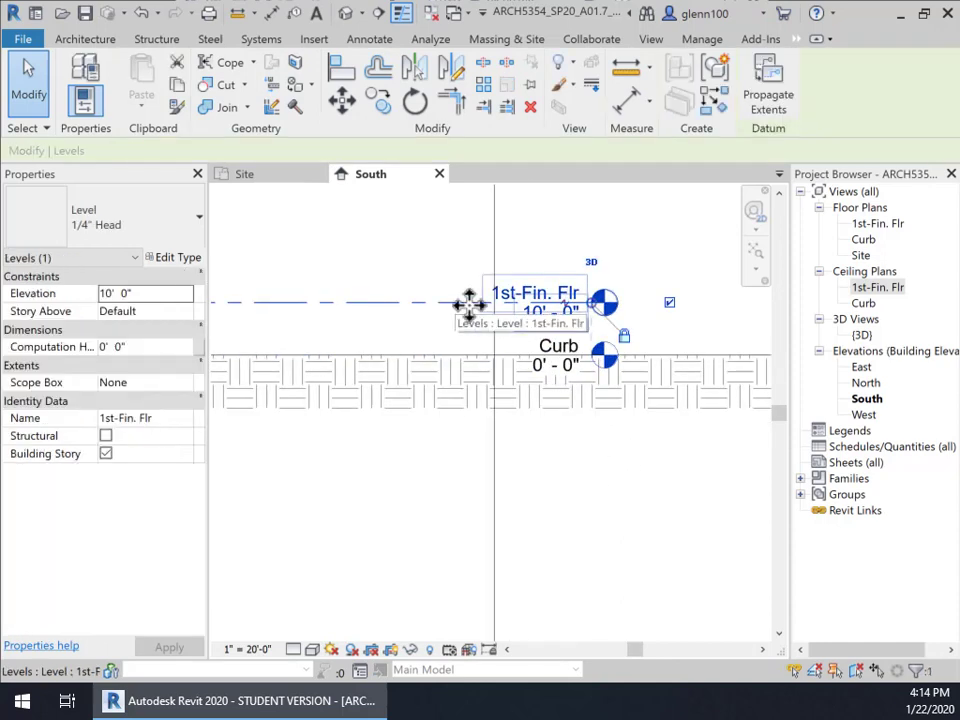
{"action": "left_click", "coordinate": [548, 312]}
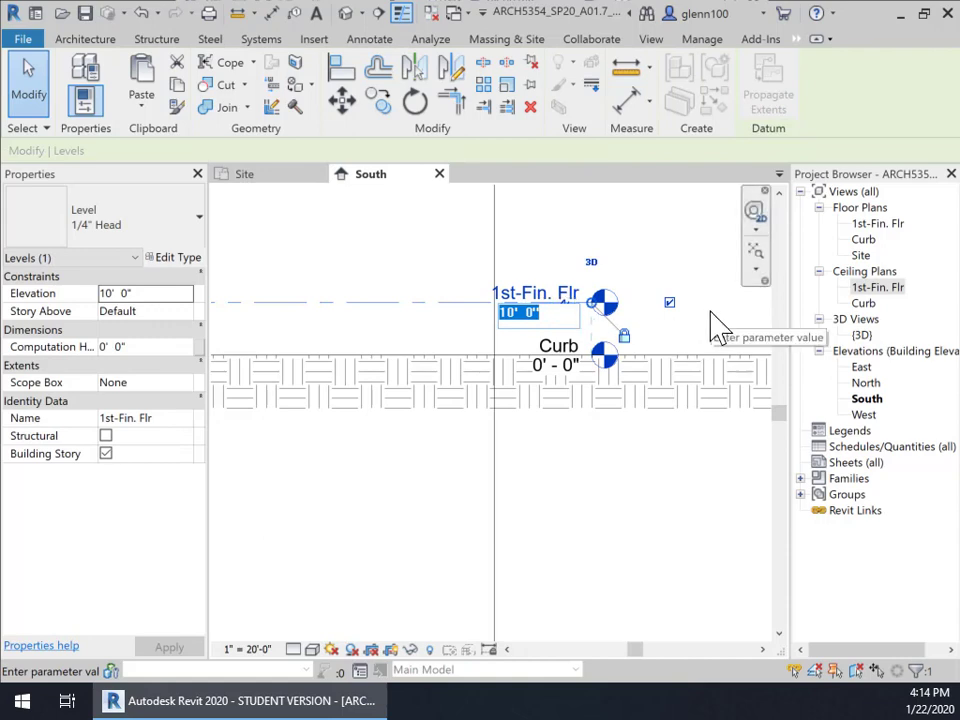
{"action": "type", "text": "1"}
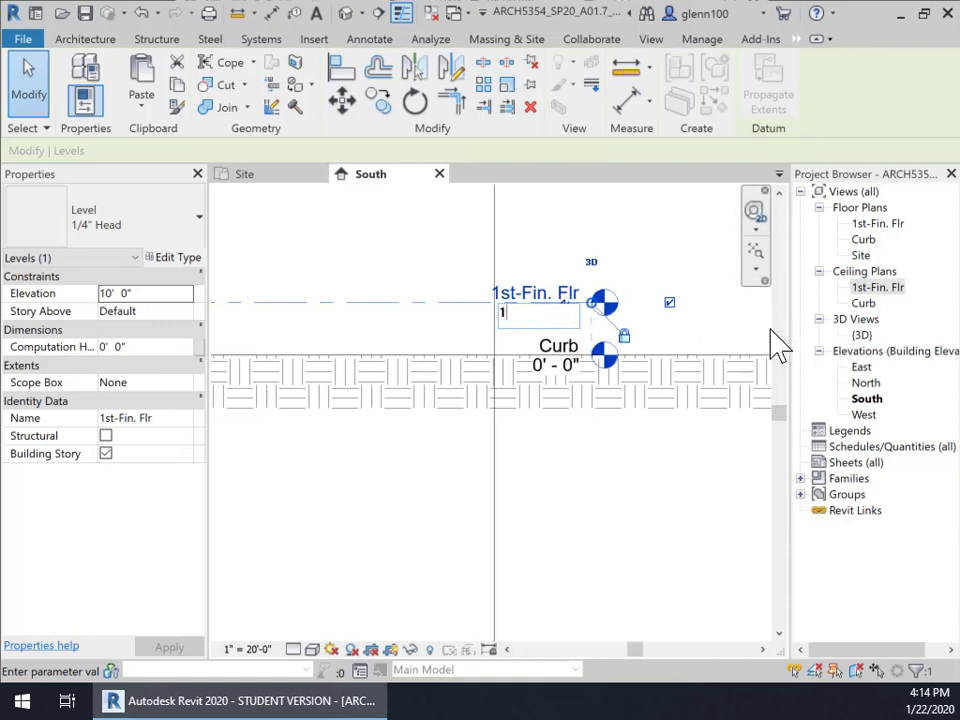
{"action": "key", "text": "Return"}
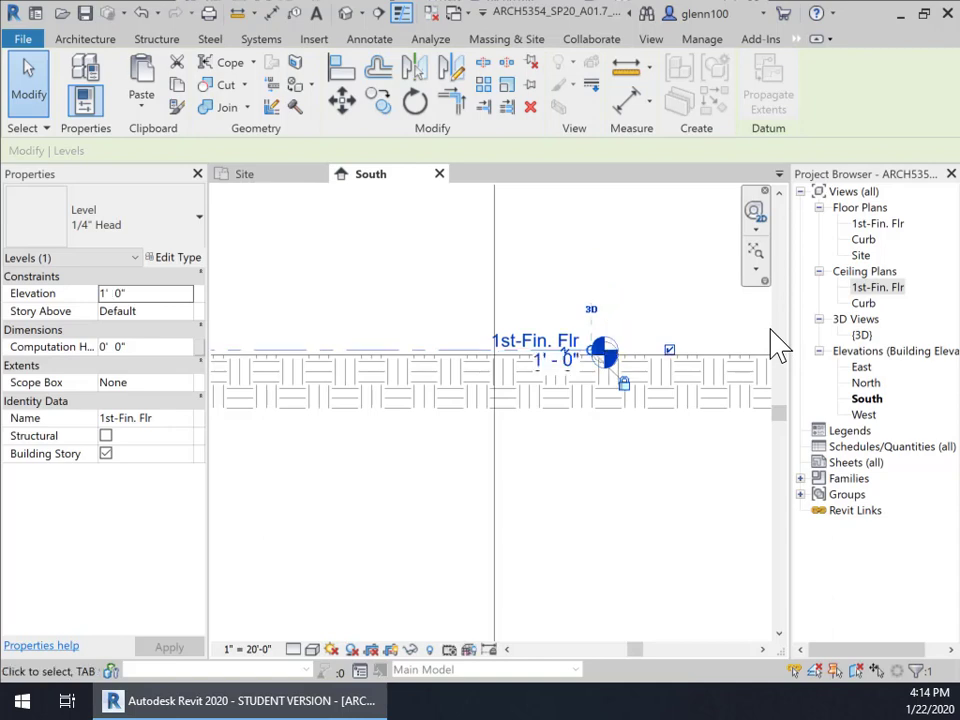
Raise the 1st-Fin. Flr level head above the Curb head and shift its leader bend points away from the labels.
{"action": "scroll", "coordinate": [578, 370], "scroll_direction": "up", "scroll_amount": 2}
{"action": "scroll", "coordinate": [578, 368], "scroll_direction": "up", "scroll_amount": 2}
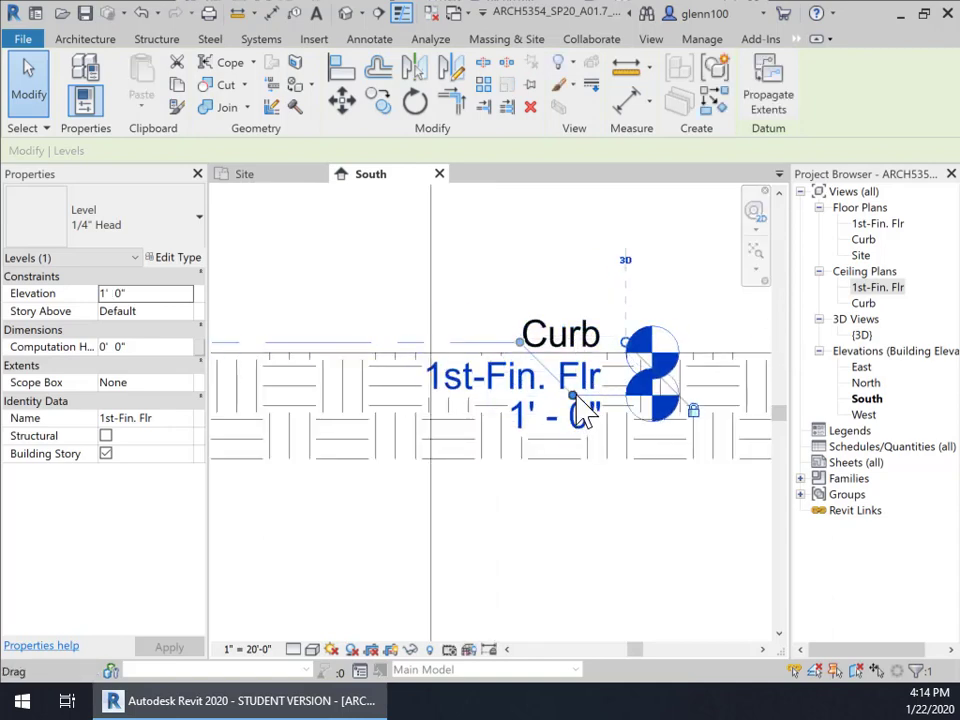
{"action": "left_click_drag", "start_coordinate": [577, 398], "coordinate": [562, 292]}
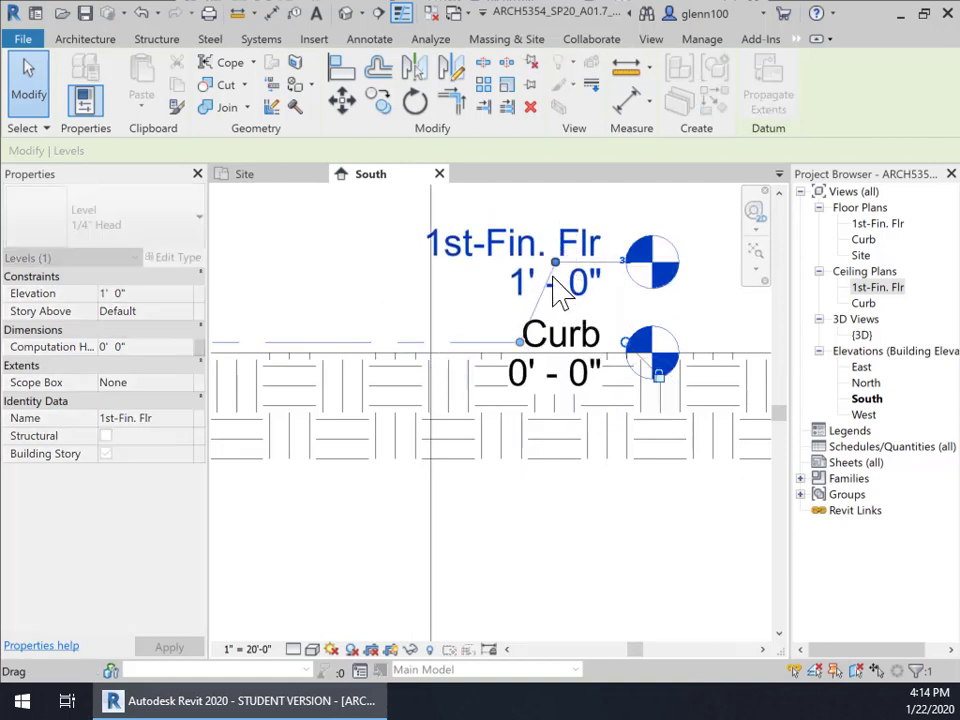
{"action": "left_click_drag", "start_coordinate": [520, 342], "coordinate": [437, 341]}
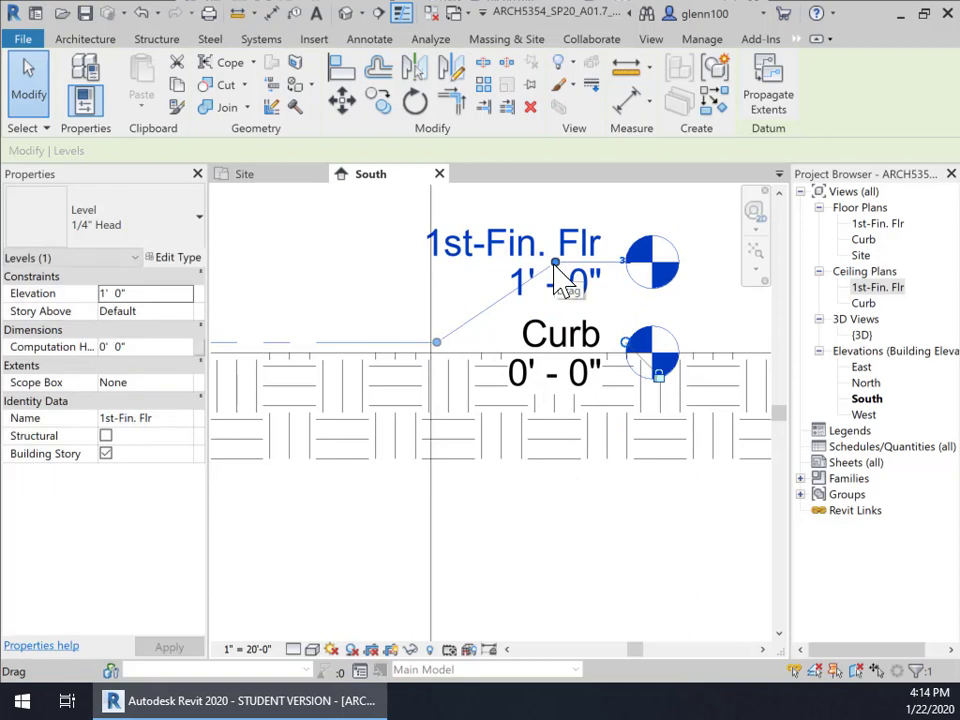
{"action": "left_click_drag", "start_coordinate": [557, 268], "coordinate": [437, 266]}
{"action": "left_click_drag", "start_coordinate": [437, 342], "coordinate": [381, 342]}
{"action": "left_click", "coordinate": [297, 253]}
Examine the 1st-Fin. Flr and Curb levels along the South elevation and how they relate to the topography surface.
{"action": "scroll", "coordinate": [300, 266], "scroll_direction": "down", "scroll_amount": 4}
{"action": "middle_click_drag", "start_coordinate": [334, 293], "coordinate": [544, 261]}
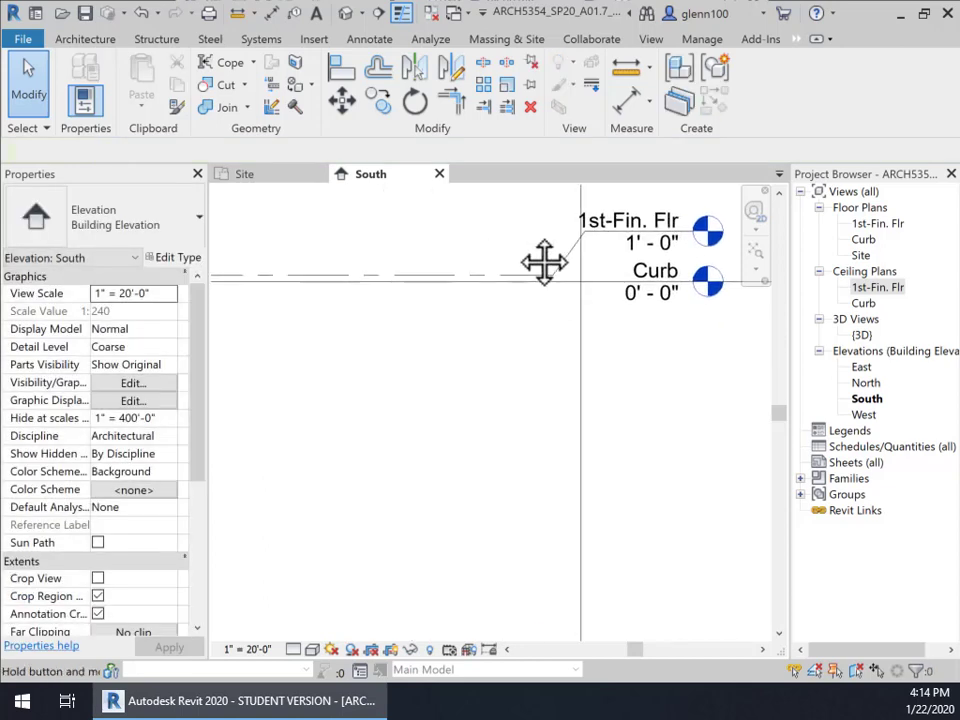
{"action": "scroll", "coordinate": [643, 343], "scroll_direction": "down", "scroll_amount": 4}
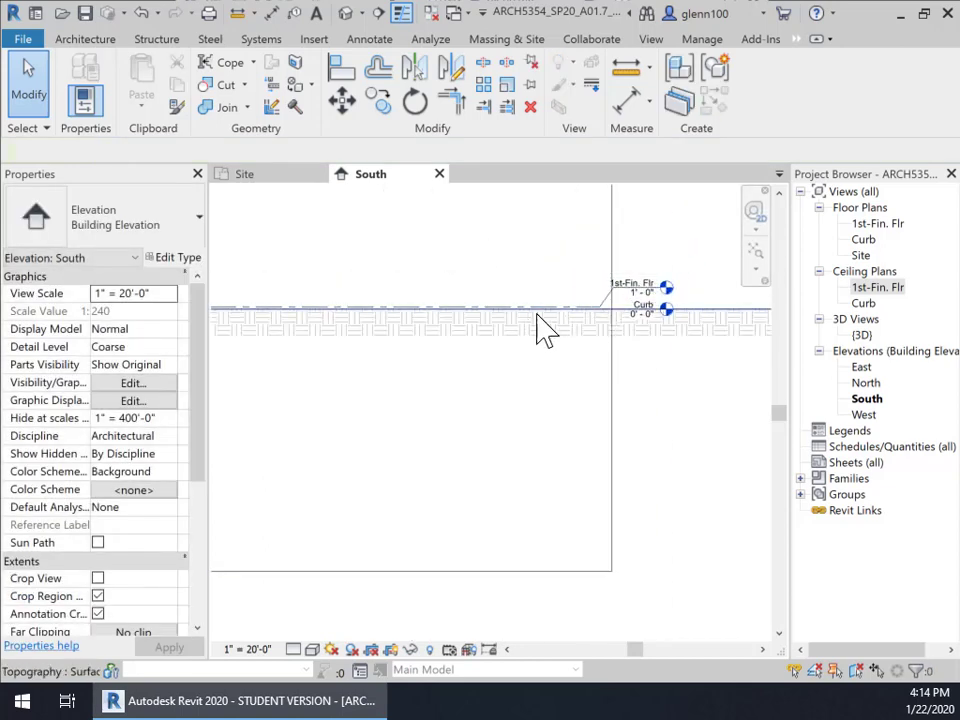
{"action": "scroll", "coordinate": [563, 367], "scroll_direction": "down", "scroll_amount": 1}
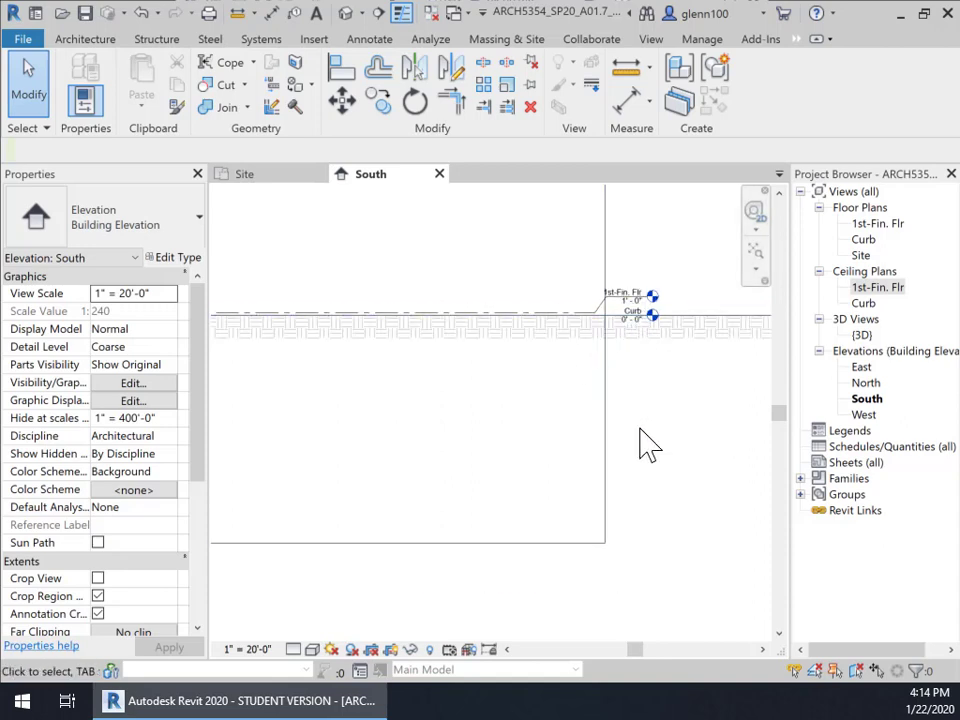
{"action": "scroll", "coordinate": [440, 376], "scroll_direction": "down", "scroll_amount": 2}
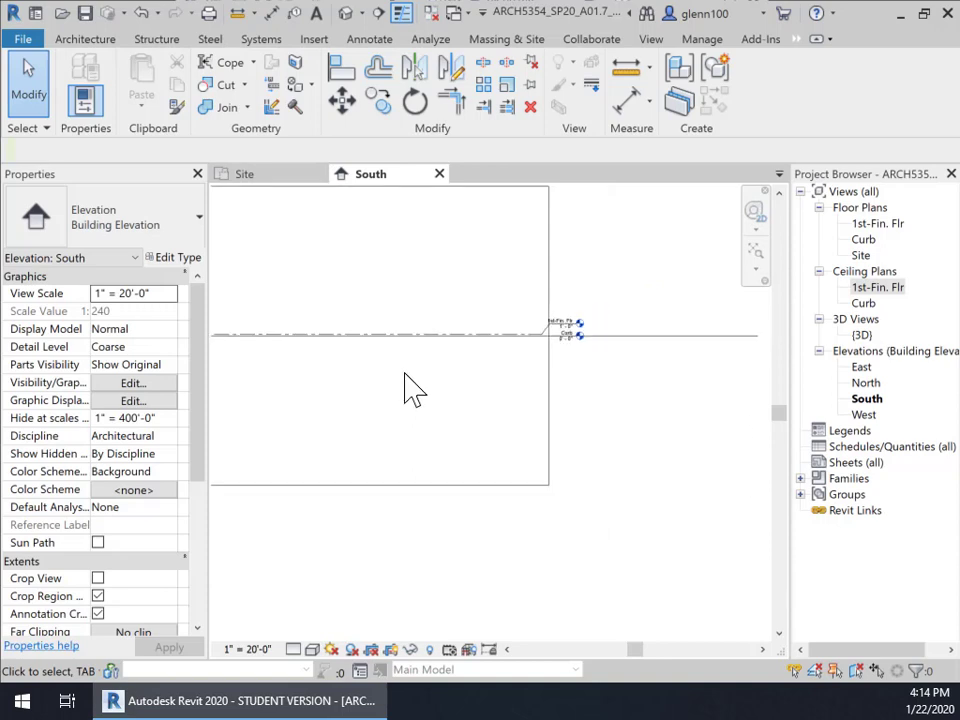
{"action": "middle_click_drag", "start_coordinate": [310, 394], "coordinate": [675, 377]}
{"action": "middle_click_drag", "start_coordinate": [733, 386], "coordinate": [437, 409]}
{"action": "scroll", "coordinate": [576, 360], "scroll_direction": "up", "scroll_amount": 6}
{"action": "scroll", "coordinate": [574, 356], "scroll_direction": "up", "scroll_amount": 2}
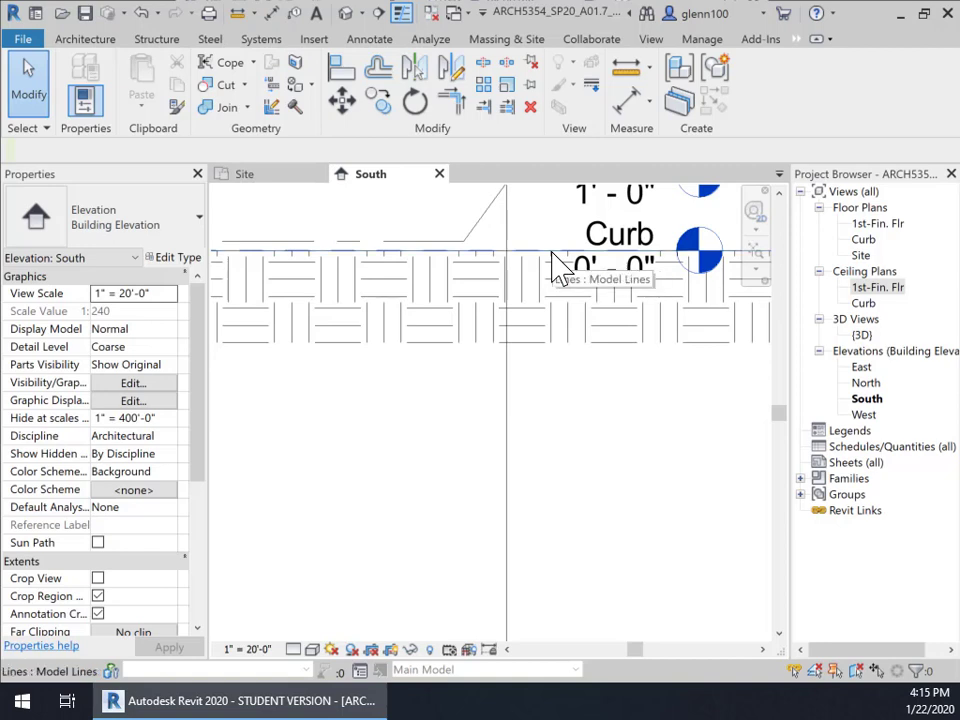
Copy the Curb level straight down to about 15' 6" below it in the South elevation.
{"action": "key", "text": "Tab"}
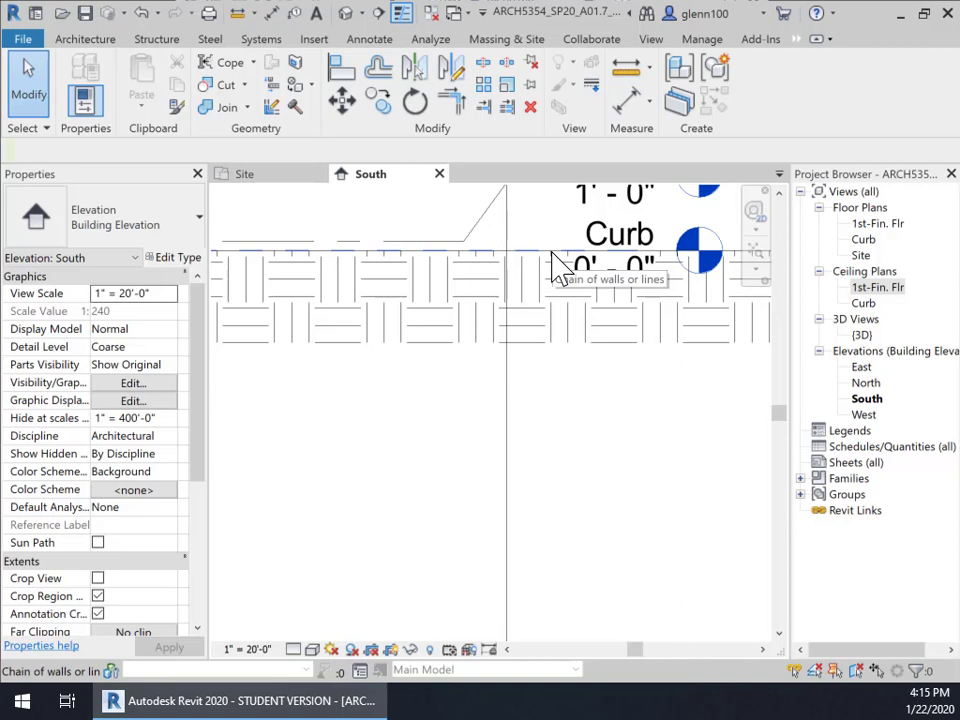
{"action": "key", "text": "Tab"}
{"action": "left_click", "coordinate": [555, 266]}
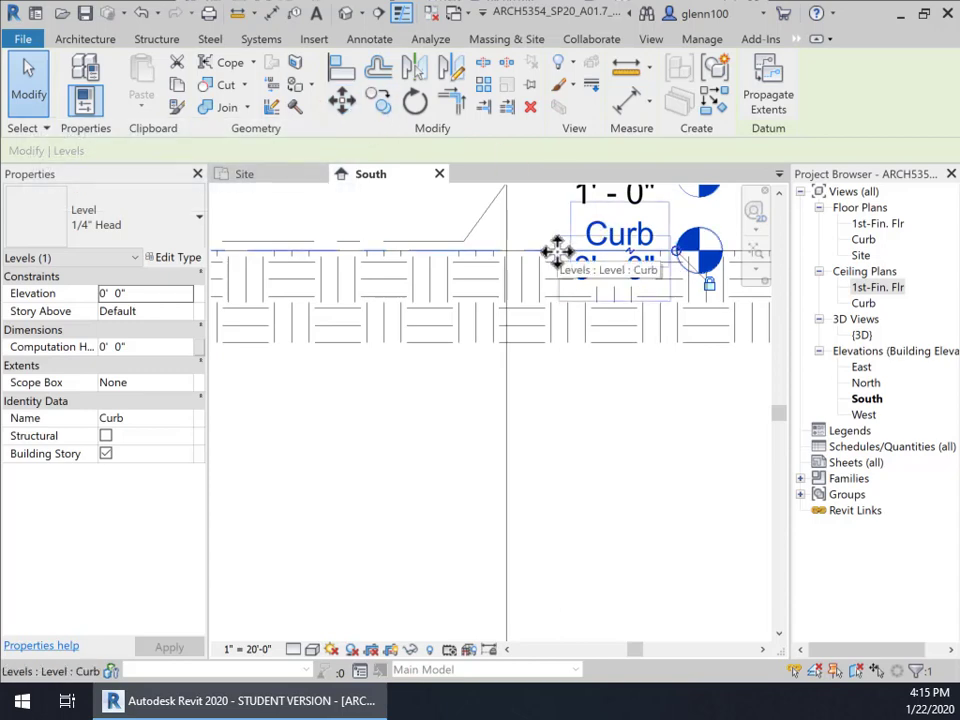
{"action": "left_click_drag", "start_coordinate": [553, 255], "coordinate": [556, 397], "text": "ctrl"}
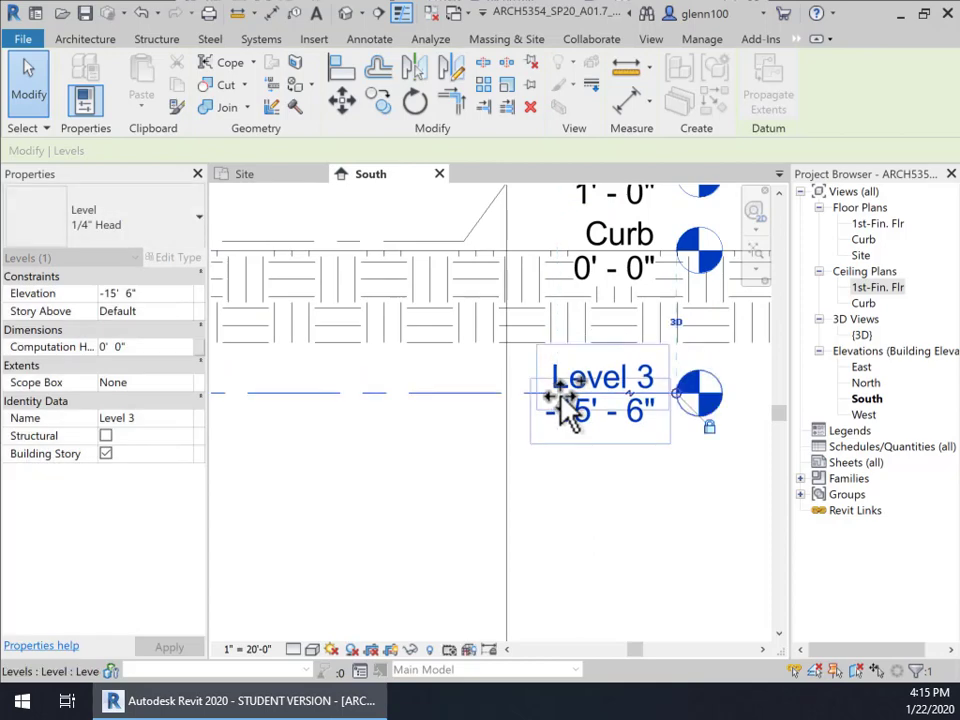
{"action": "left_click", "coordinate": [679, 493]}
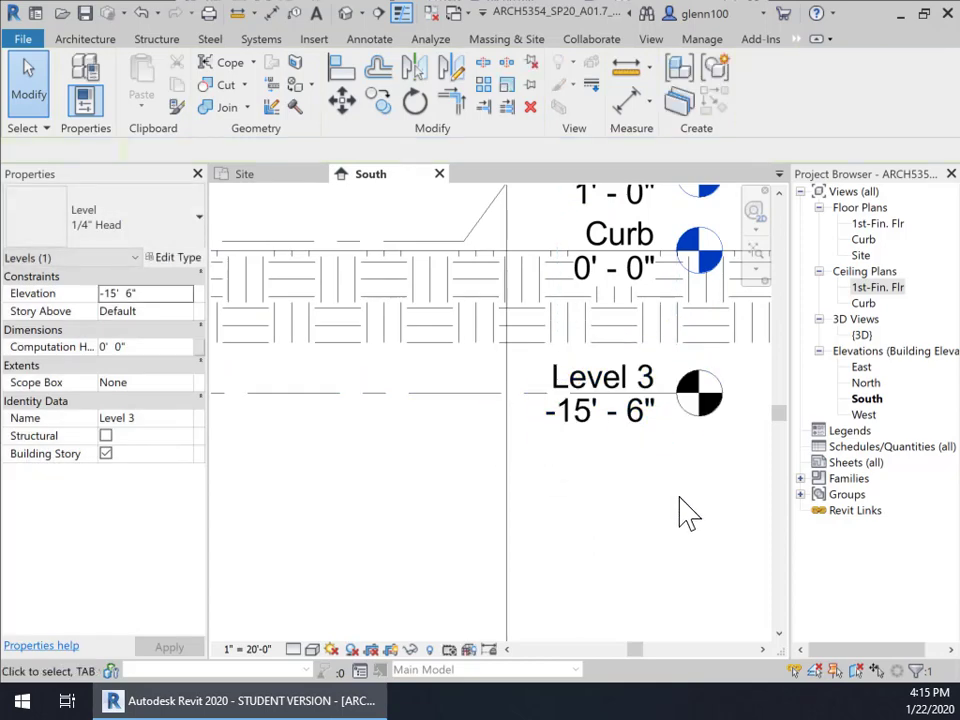
Add an elbow to the new lowest level's leader and shift its bend points away from the label.
{"action": "left_click", "coordinate": [485, 395]}
{"action": "left_click", "coordinate": [629, 393]}
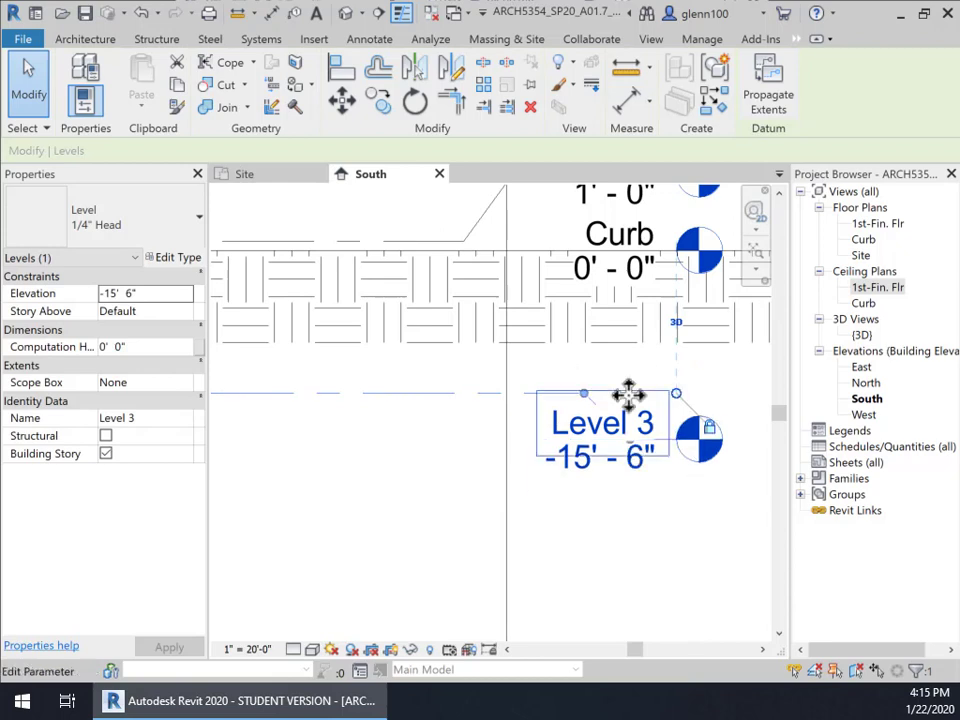
{"action": "left_click_drag", "start_coordinate": [580, 393], "coordinate": [446, 393]}
{"action": "left_click_drag", "start_coordinate": [631, 441], "coordinate": [489, 456]}
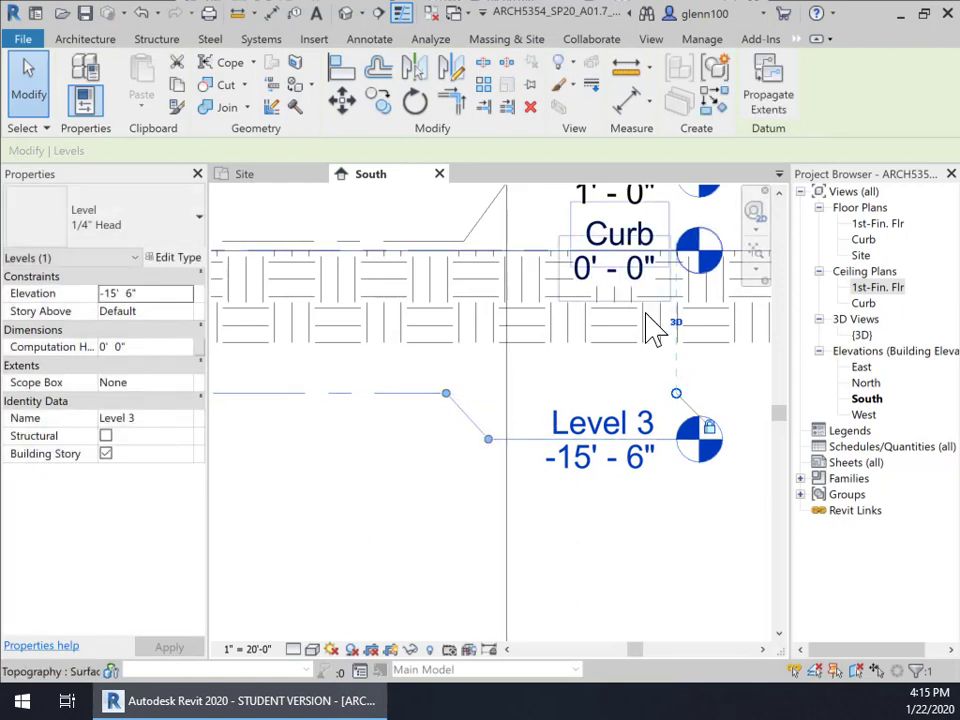
Set the copied level's elevation to -0' 6" and lower its head clear of the Curb label.
{"action": "left_click", "coordinate": [643, 474]}
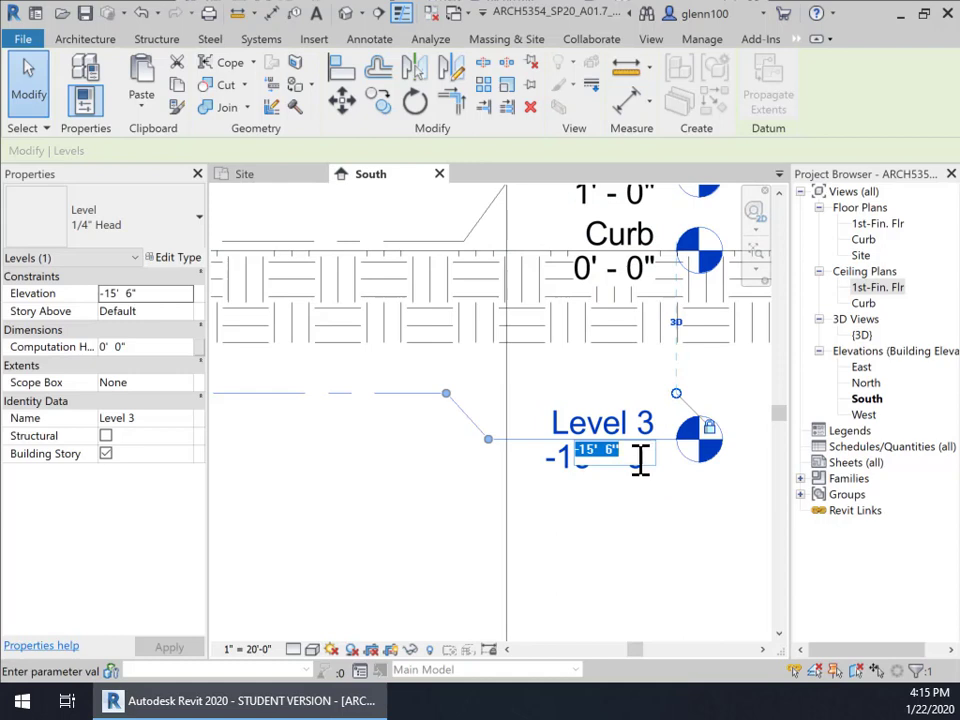
{"action": "key", "text": "BackSpace"}
{"action": "key", "text": "Return"}
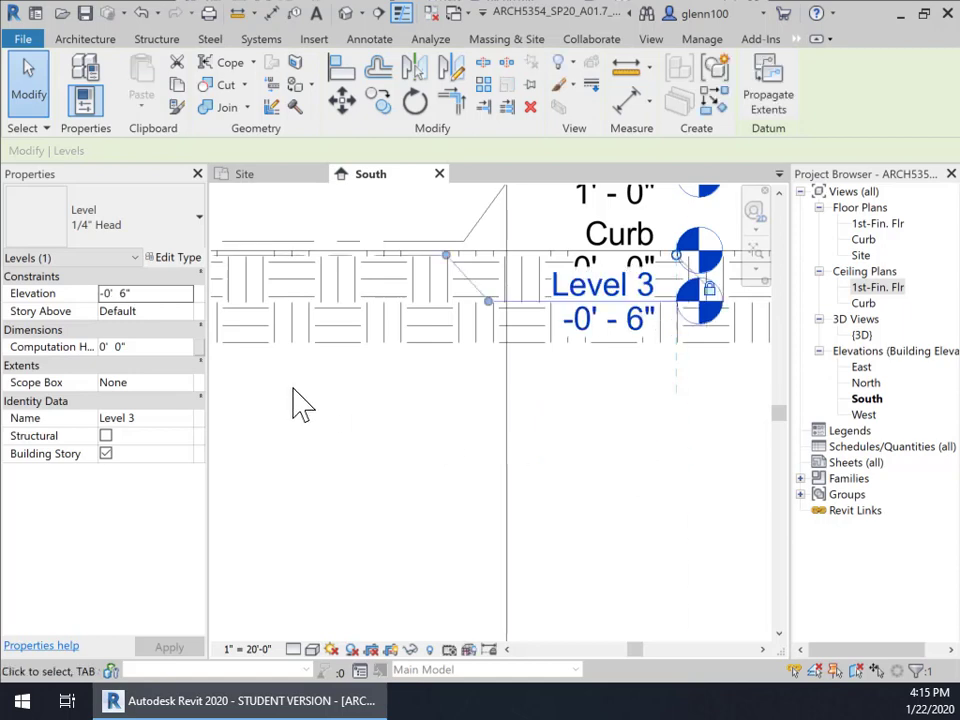
{"action": "left_click_drag", "start_coordinate": [489, 302], "coordinate": [489, 347]}
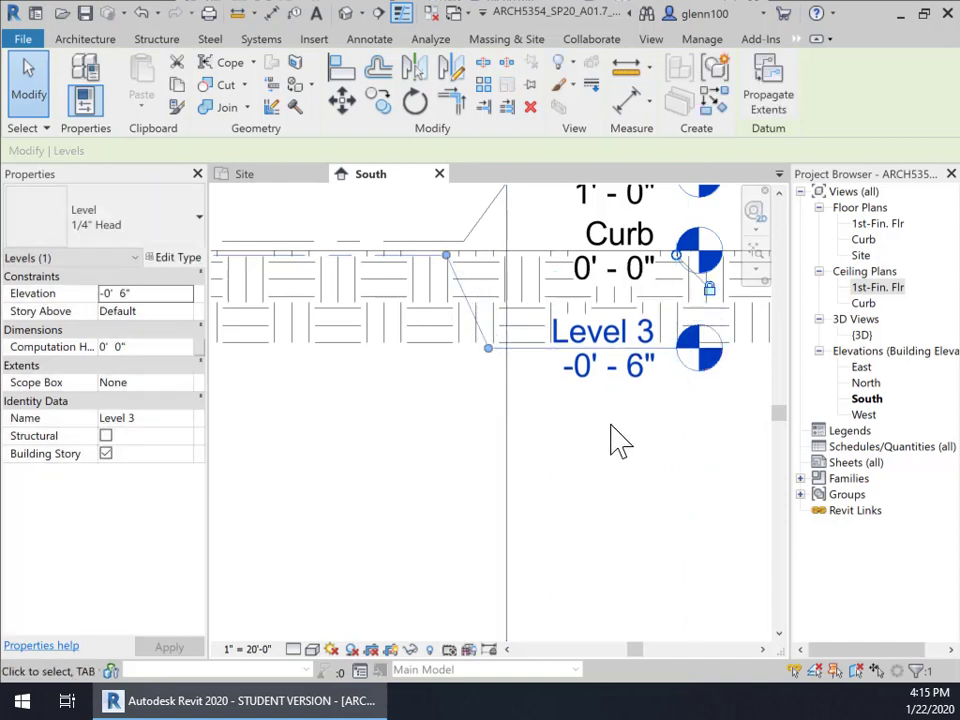
{"action": "left_click", "coordinate": [619, 441]}
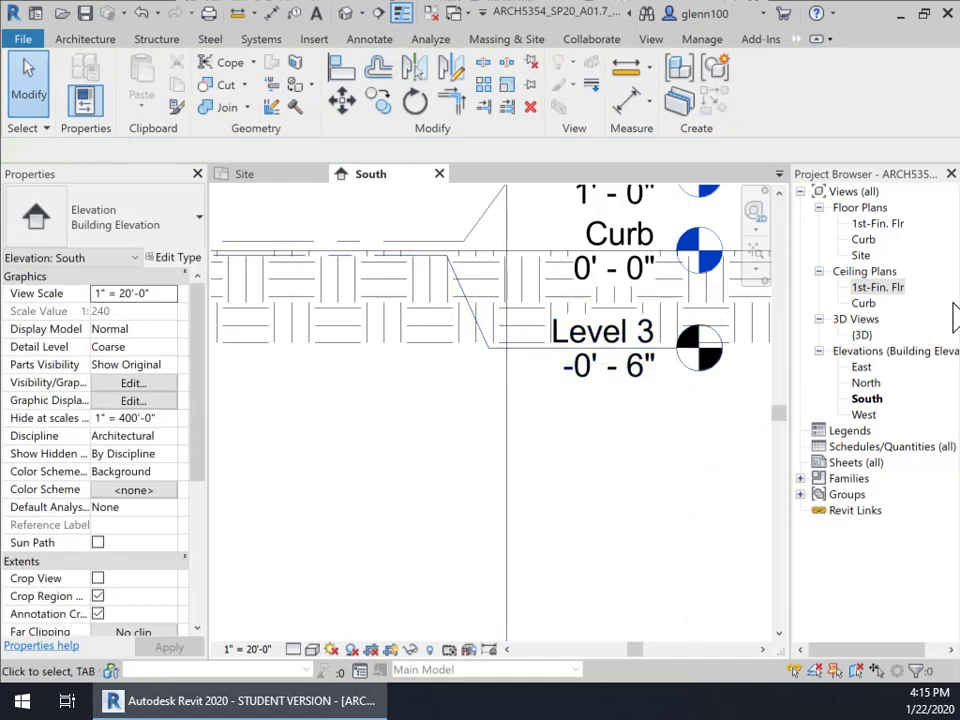
Rename the level at -0' 6" as Top of Street.
{"action": "left_click", "coordinate": [628, 362]}
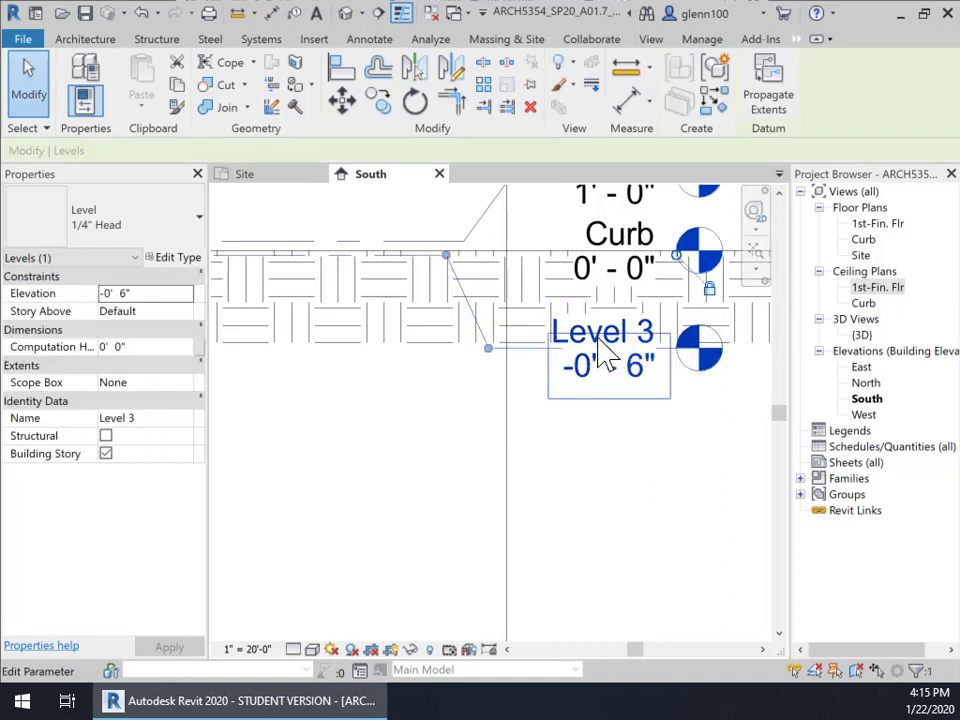
{"action": "left_click", "coordinate": [606, 334]}
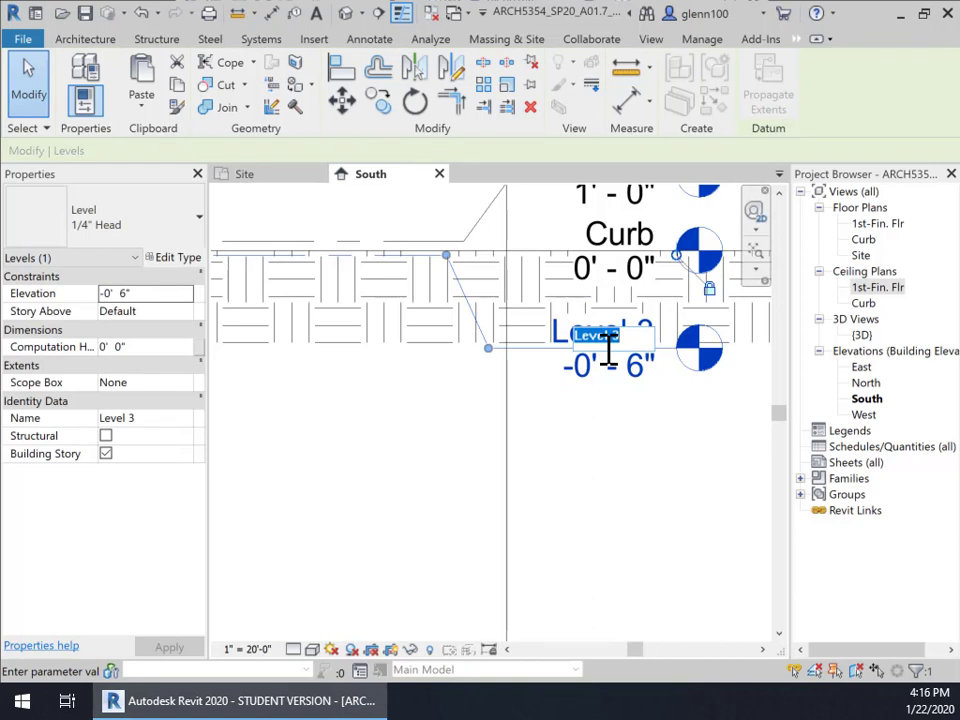
{"action": "type", "text": "Top of Street"}
{"action": "key", "text": "Return"}
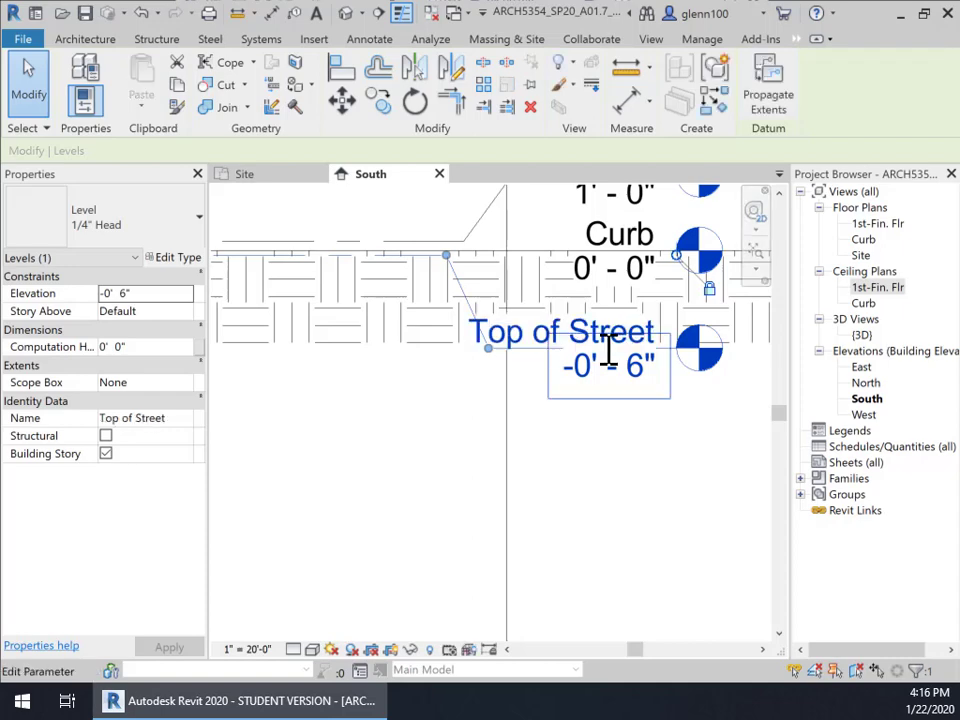
{"action": "left_click", "coordinate": [497, 460]}
Look over the three levels against the topography and switch to the Site floor plan.
{"action": "scroll", "coordinate": [414, 429], "scroll_direction": "down", "scroll_amount": 2}
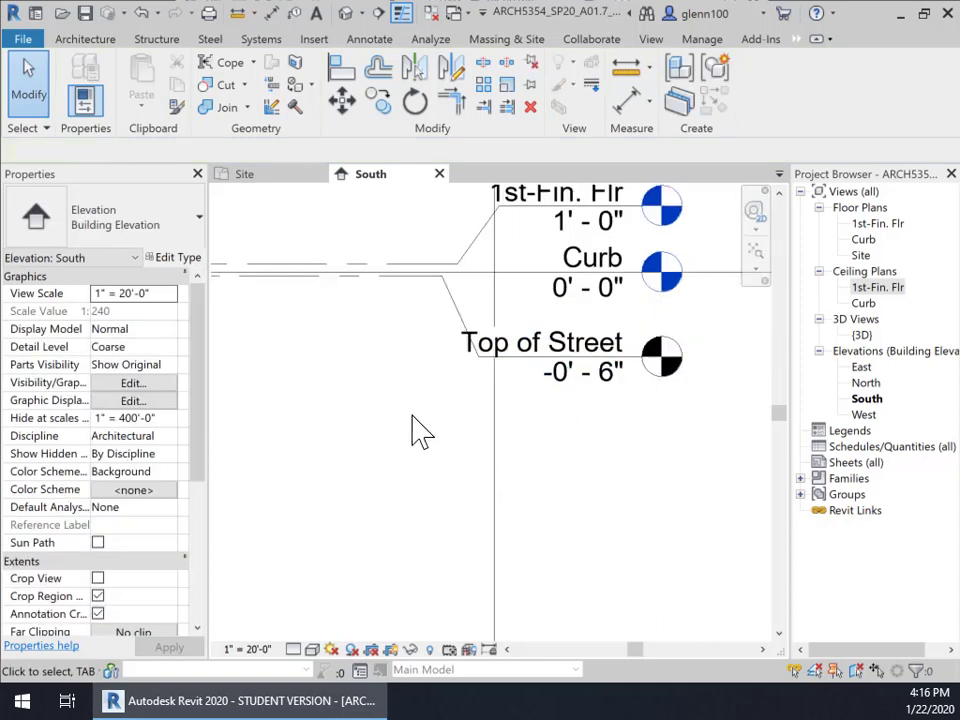
{"action": "middle_click_drag", "start_coordinate": [536, 396], "coordinate": [696, 426]}
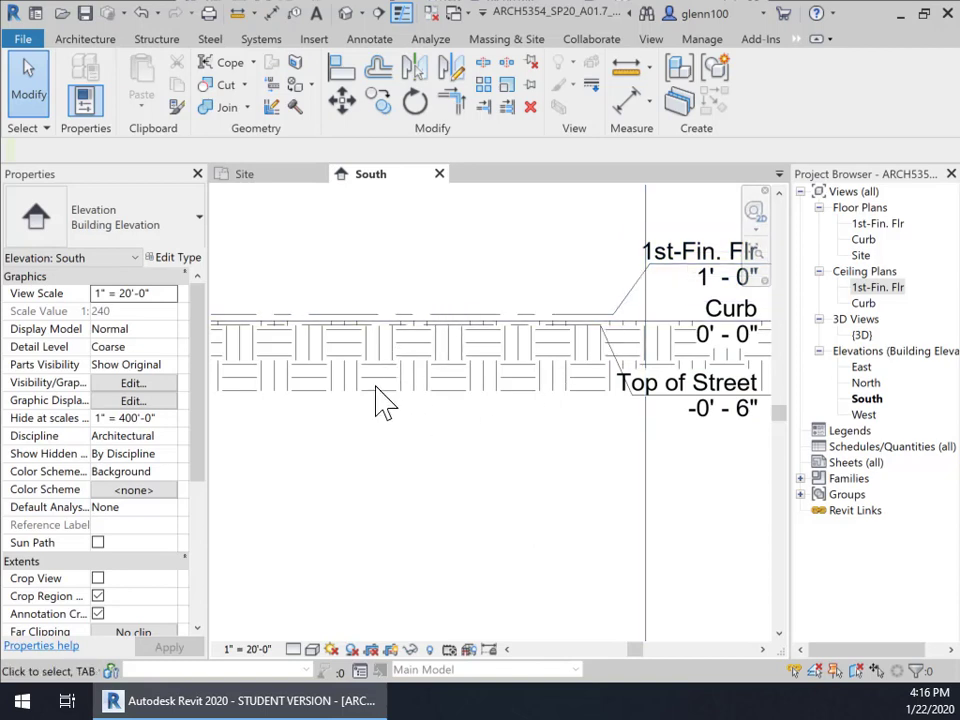
{"action": "scroll", "coordinate": [386, 521], "scroll_direction": "down", "scroll_amount": 3}
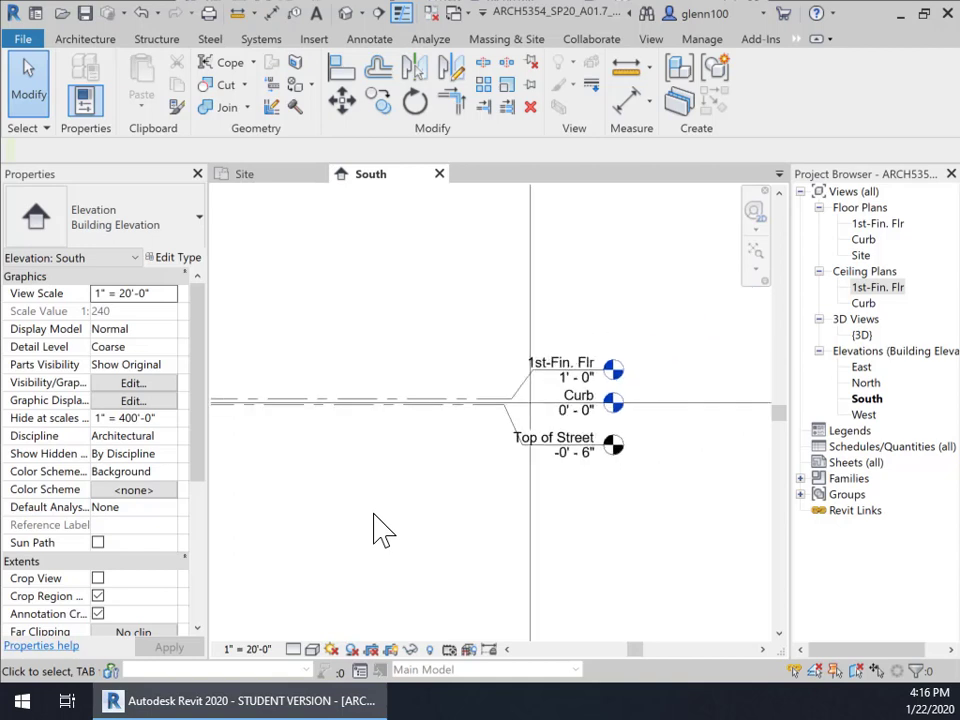
{"action": "scroll", "coordinate": [360, 497], "scroll_direction": "down", "scroll_amount": 1}
{"action": "middle_click_drag", "start_coordinate": [375, 493], "coordinate": [523, 429]}
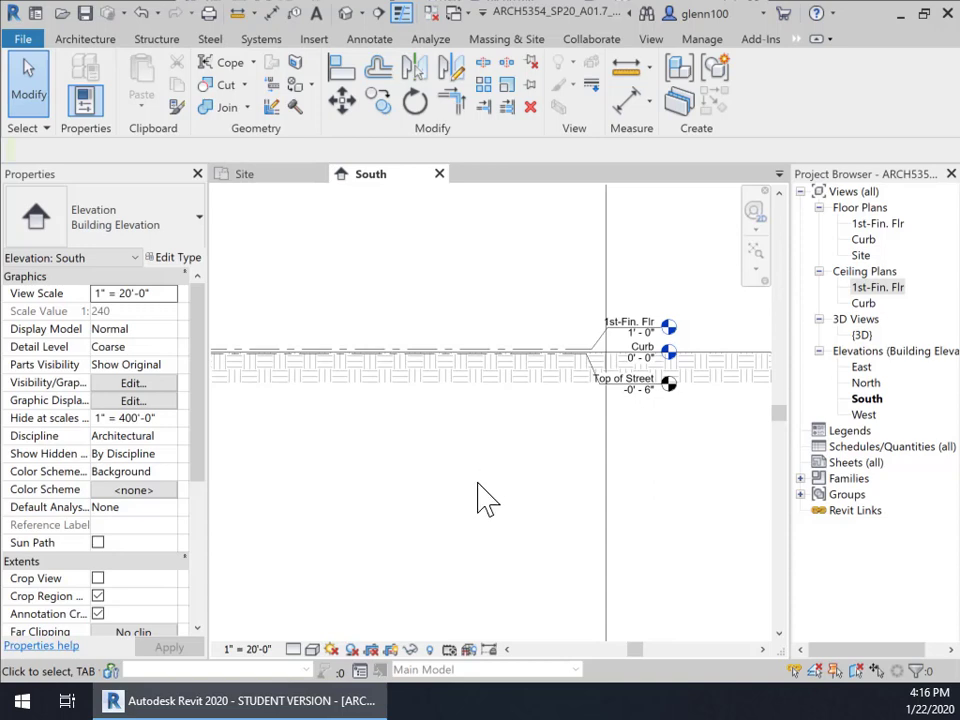
{"action": "left_click", "coordinate": [285, 178]}
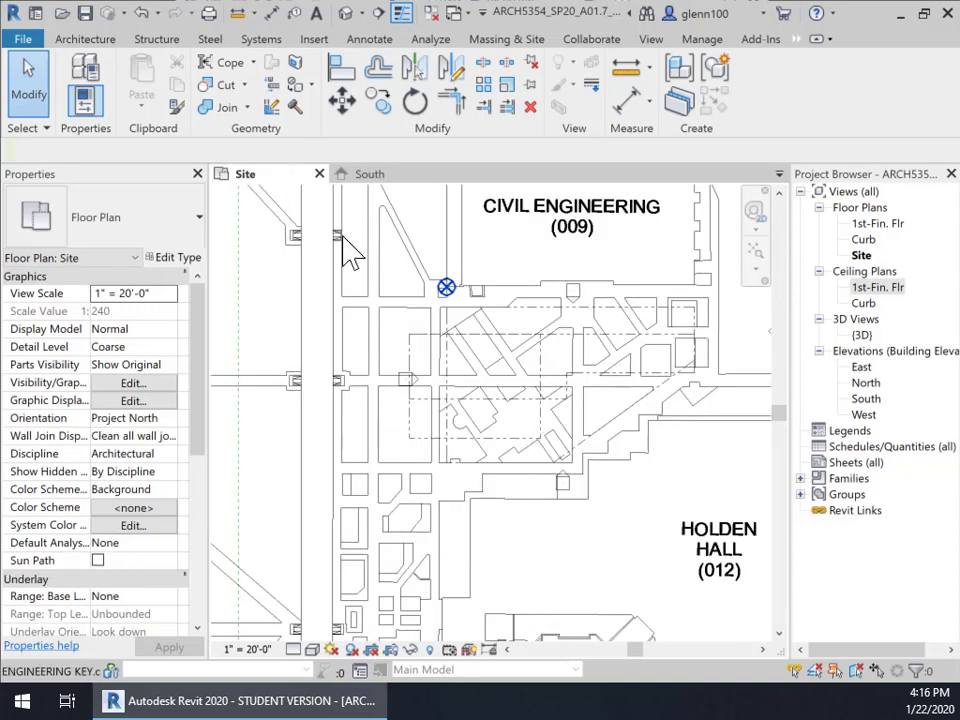